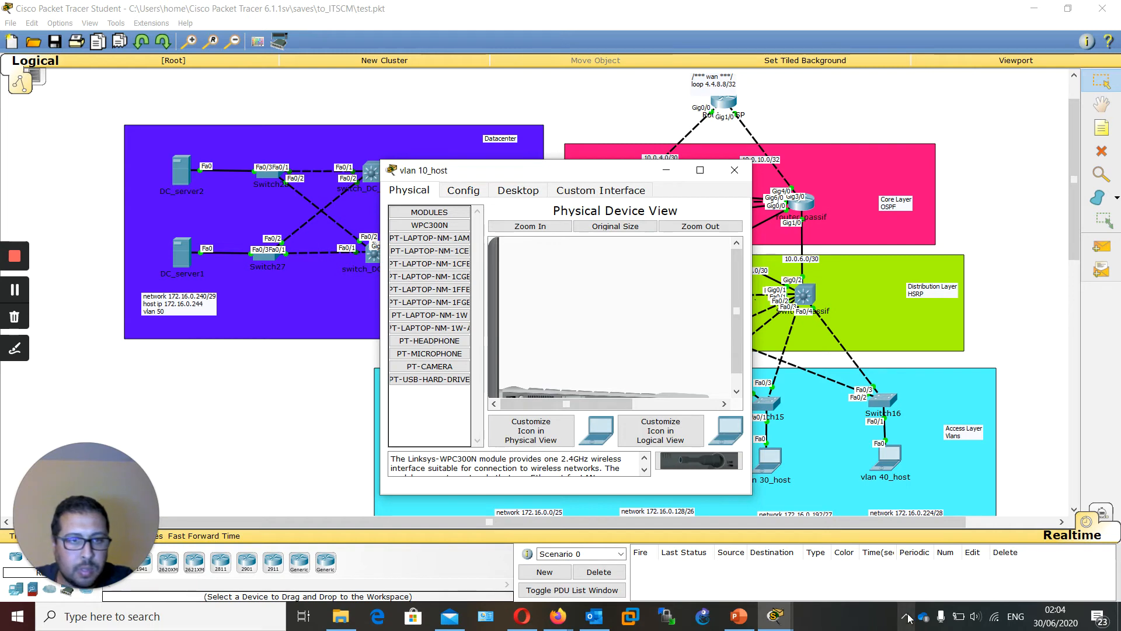
click(907, 618)
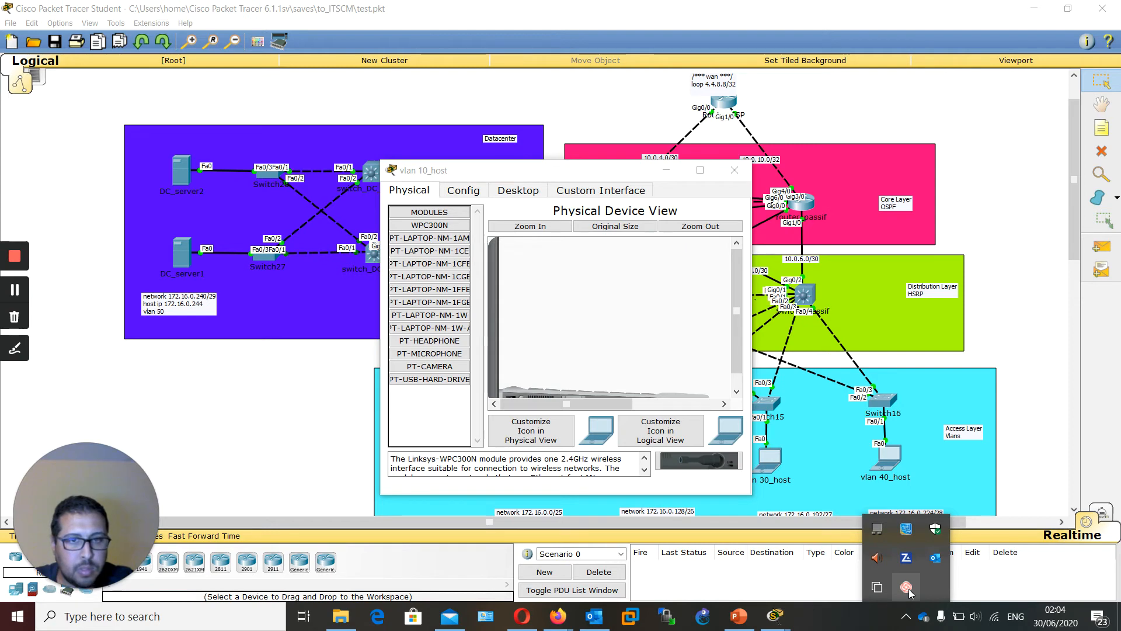
click(838, 626)
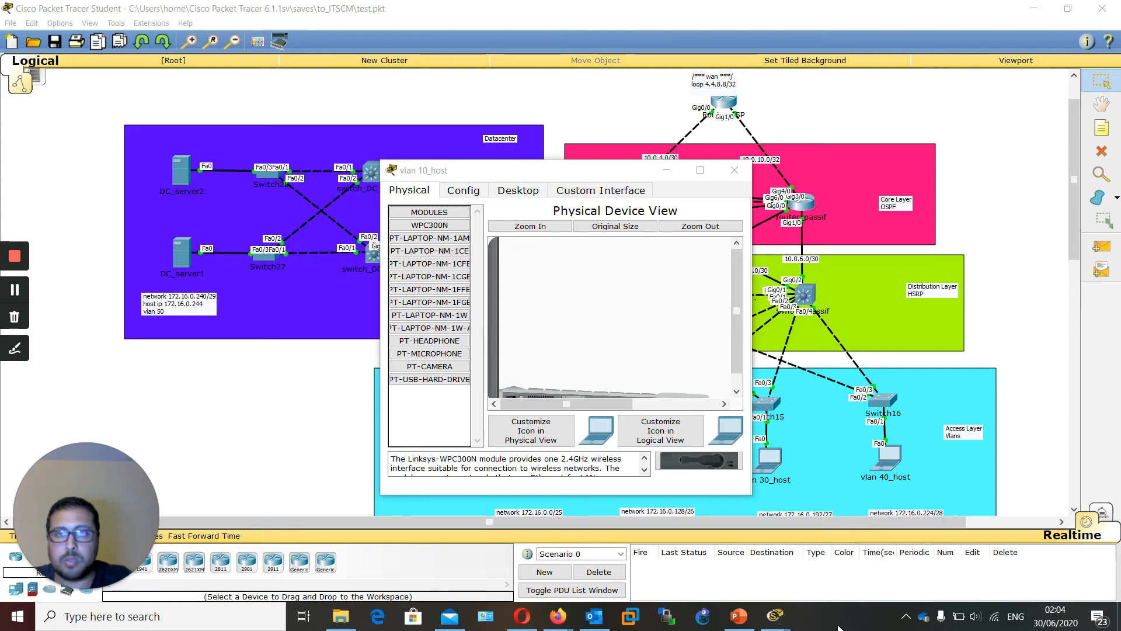
Step: Open the Command Prompt of vlan 10_host and move its window clear of the network topology
click(507, 191)
click(643, 247)
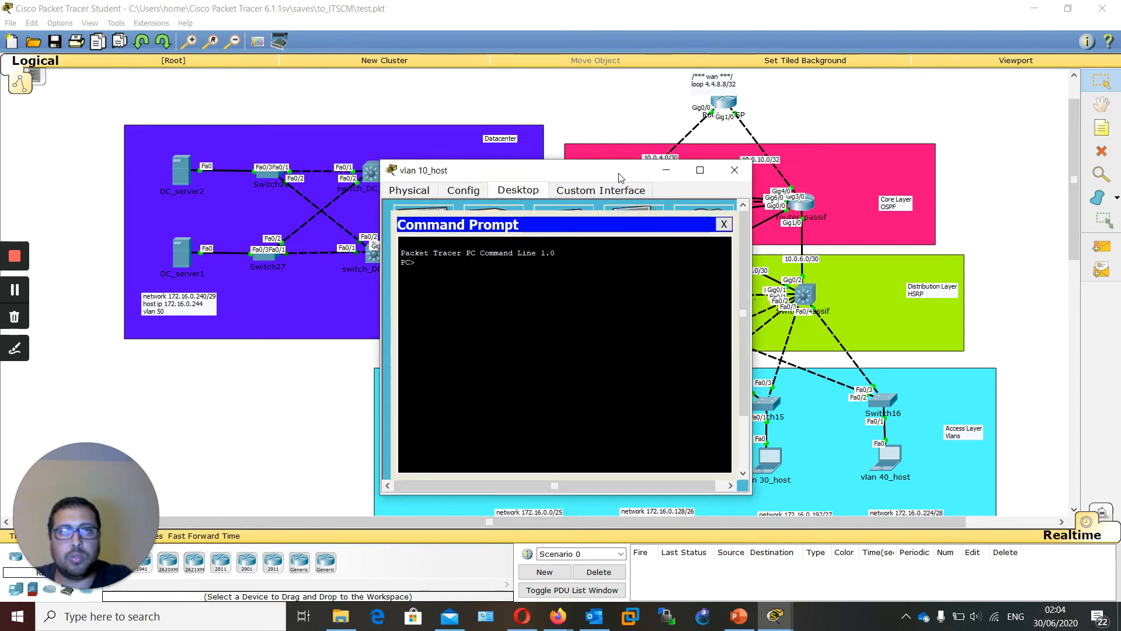
drag(618, 172, 250, 331)
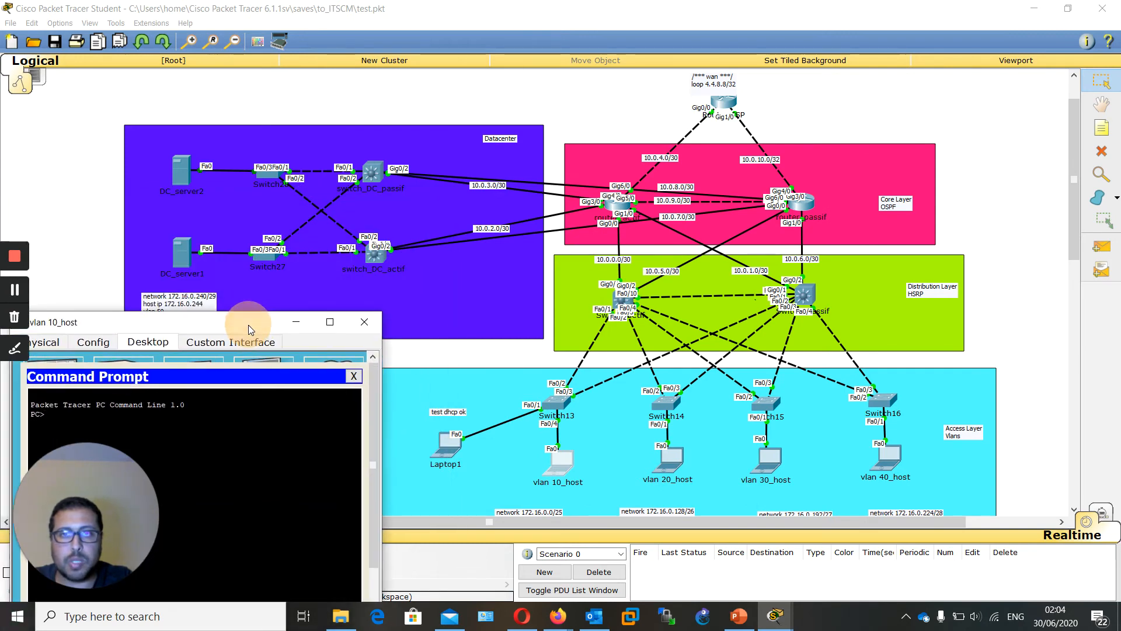
click(571, 464)
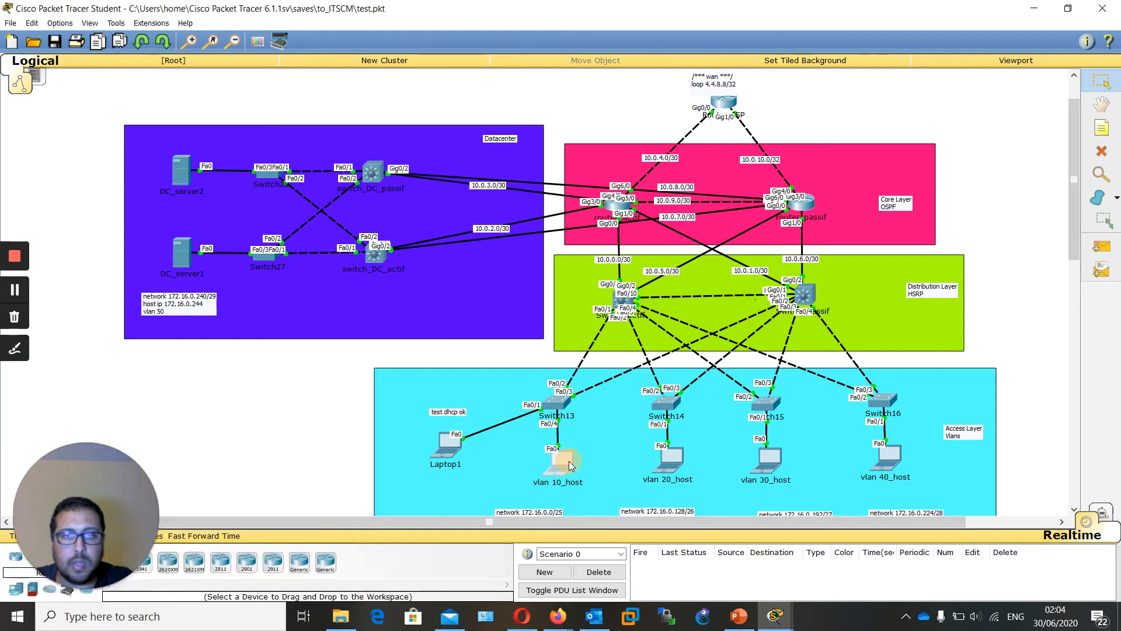
click(728, 104)
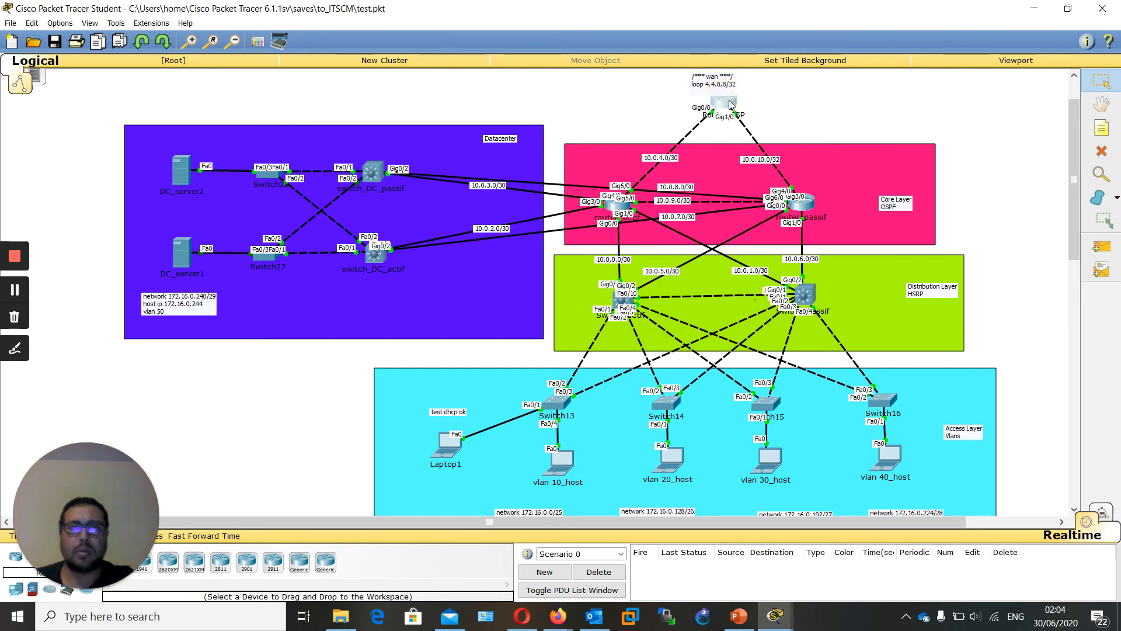
click(729, 103)
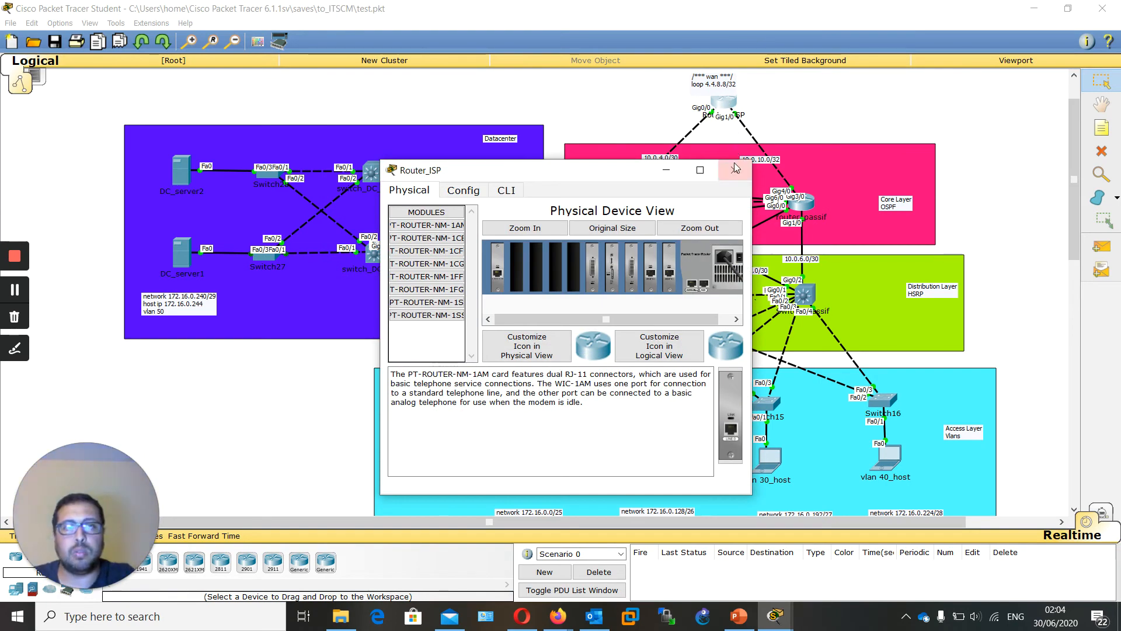
click(735, 168)
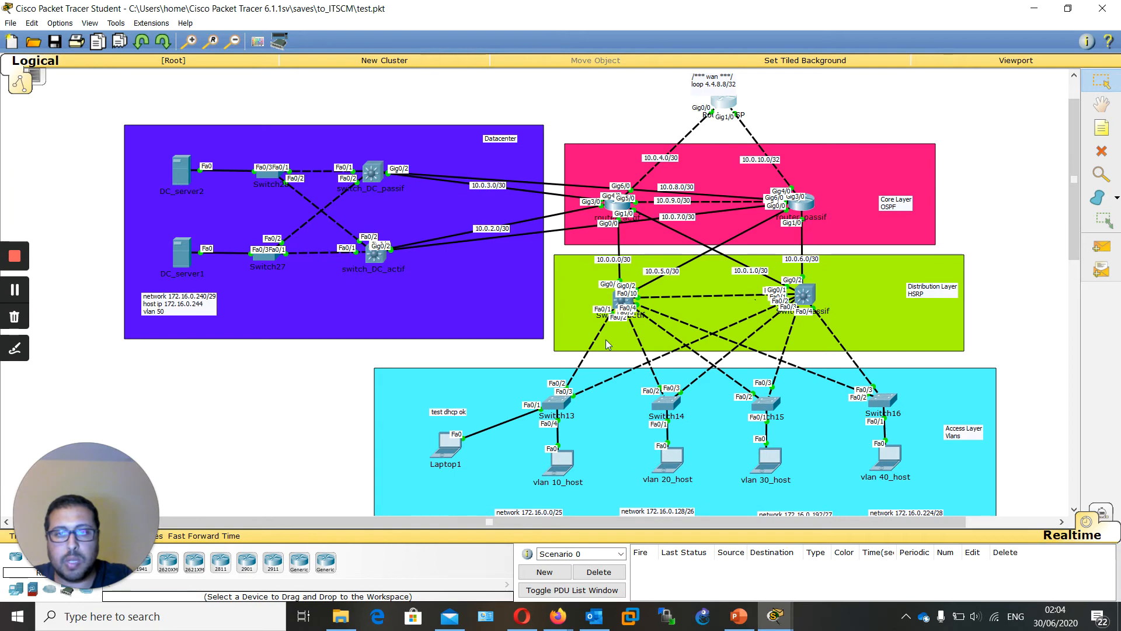
Step: Ping the WAN loopback address 4.4.8.8 from the Command Prompt of vlan 10_host
click(562, 461)
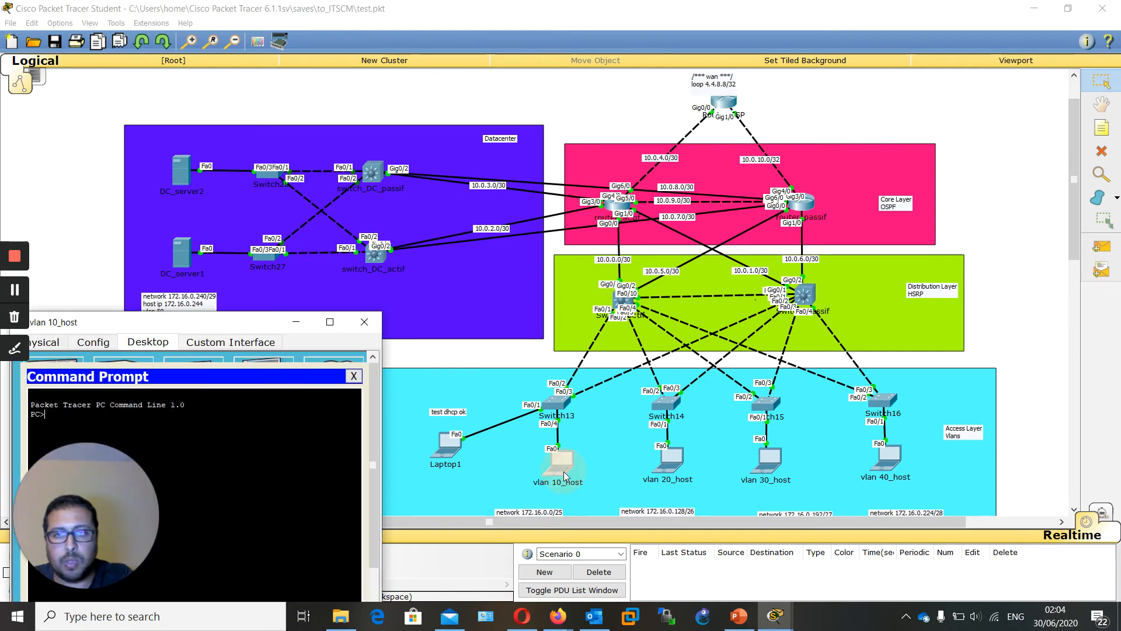
drag(266, 333, 418, 219)
key(Return)
key(Return)
key(Return)
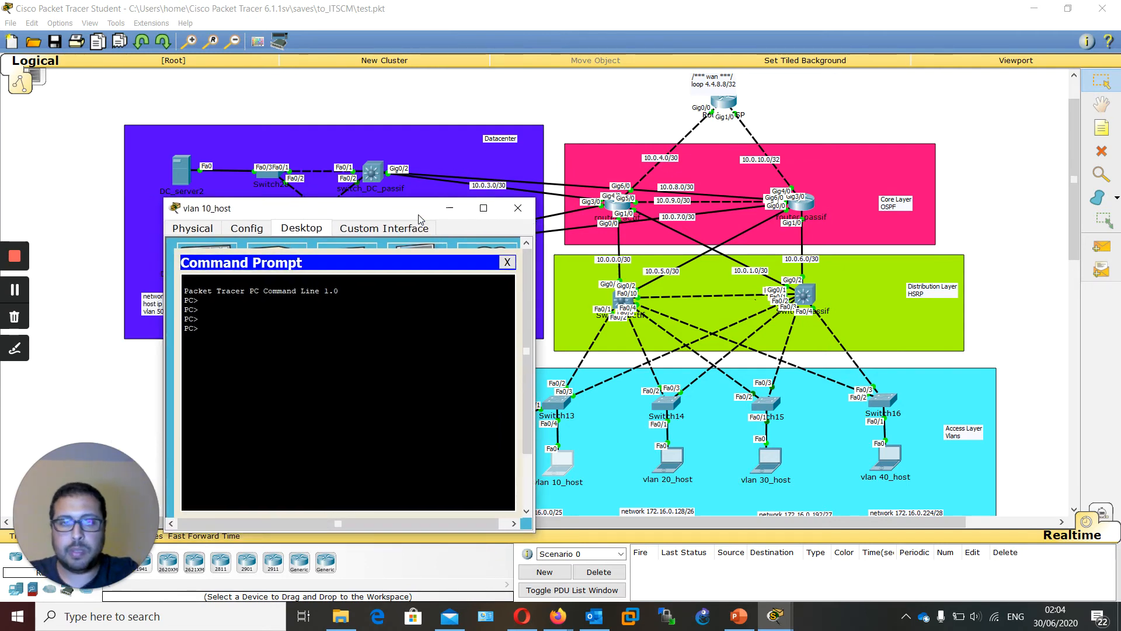
text(ping 4.4.8.8)
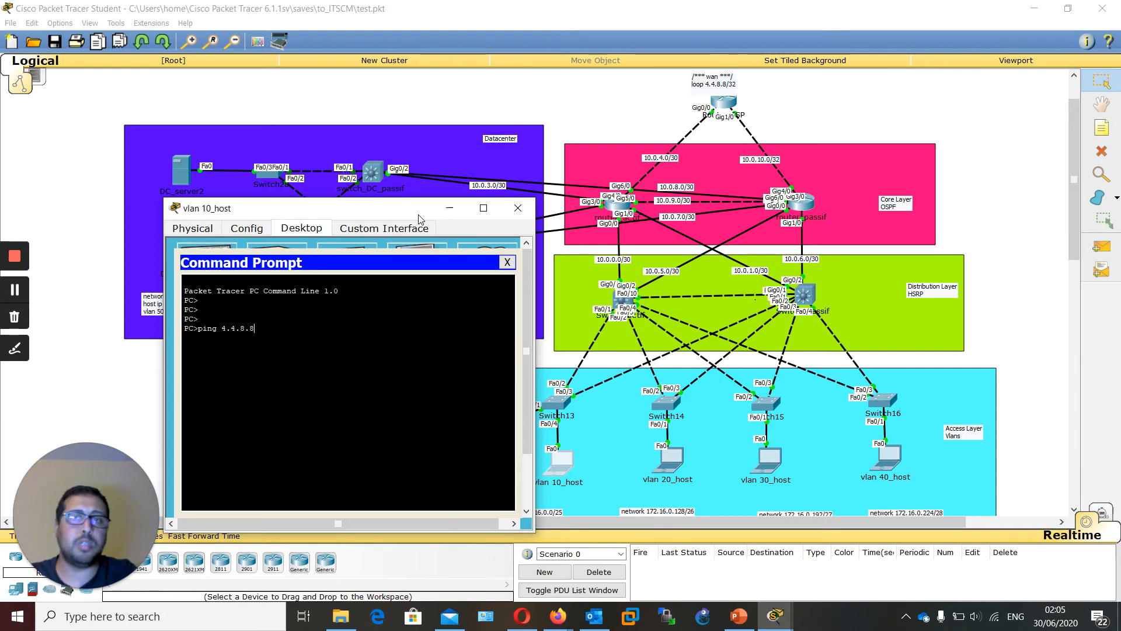
key(Return)
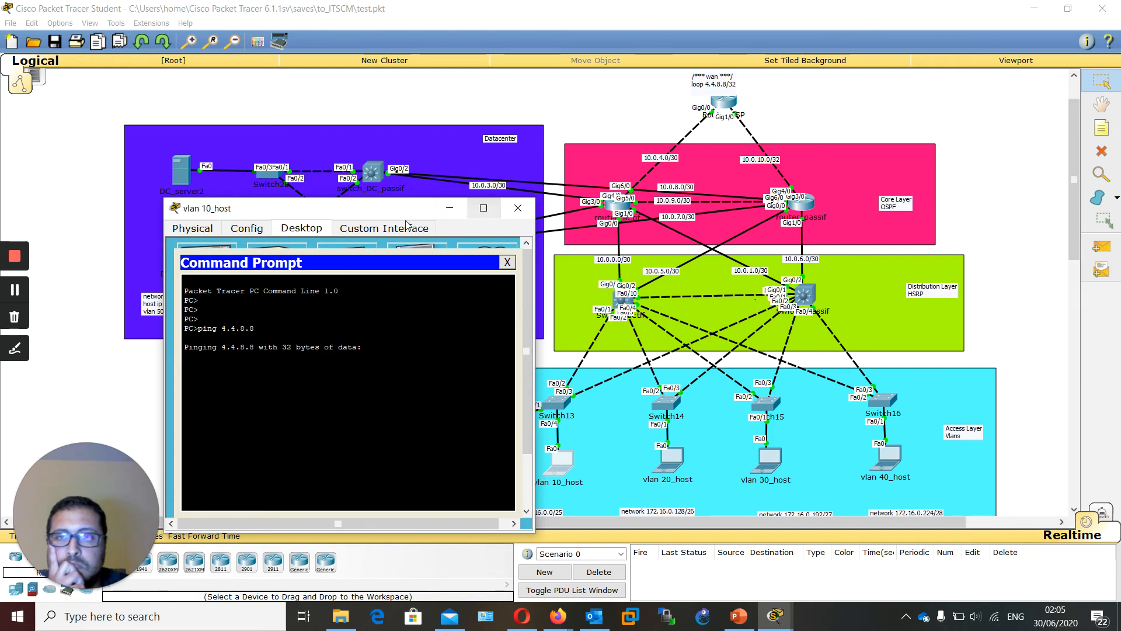
Step: Check the IP configuration of Laptop1 in the access layer, then close its device window
drag(384, 208, 296, 215)
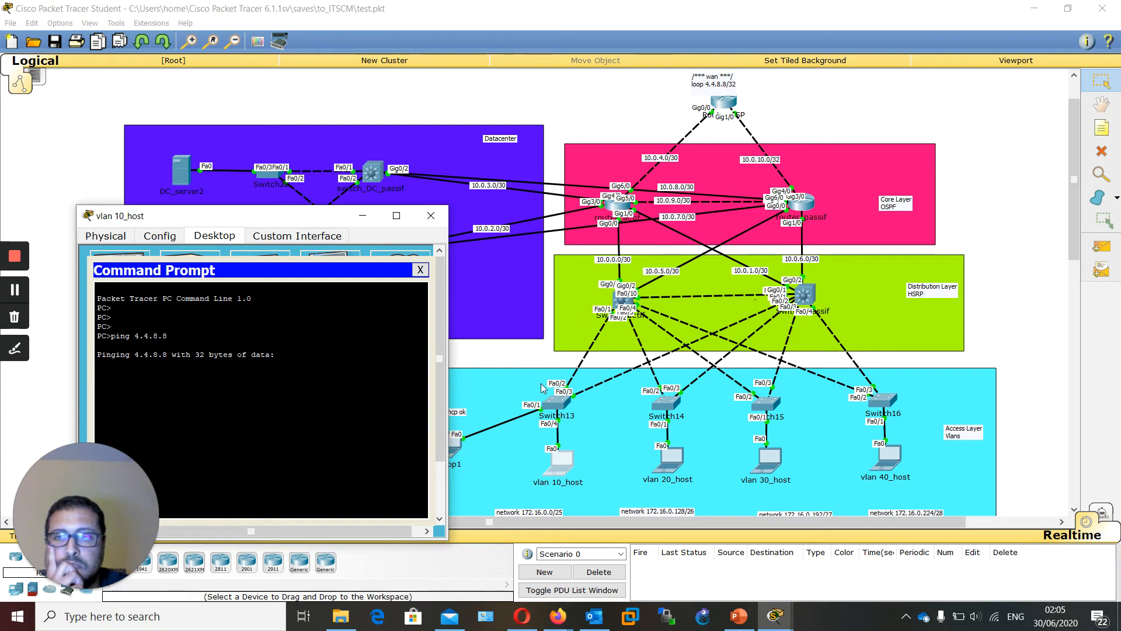
click(457, 448)
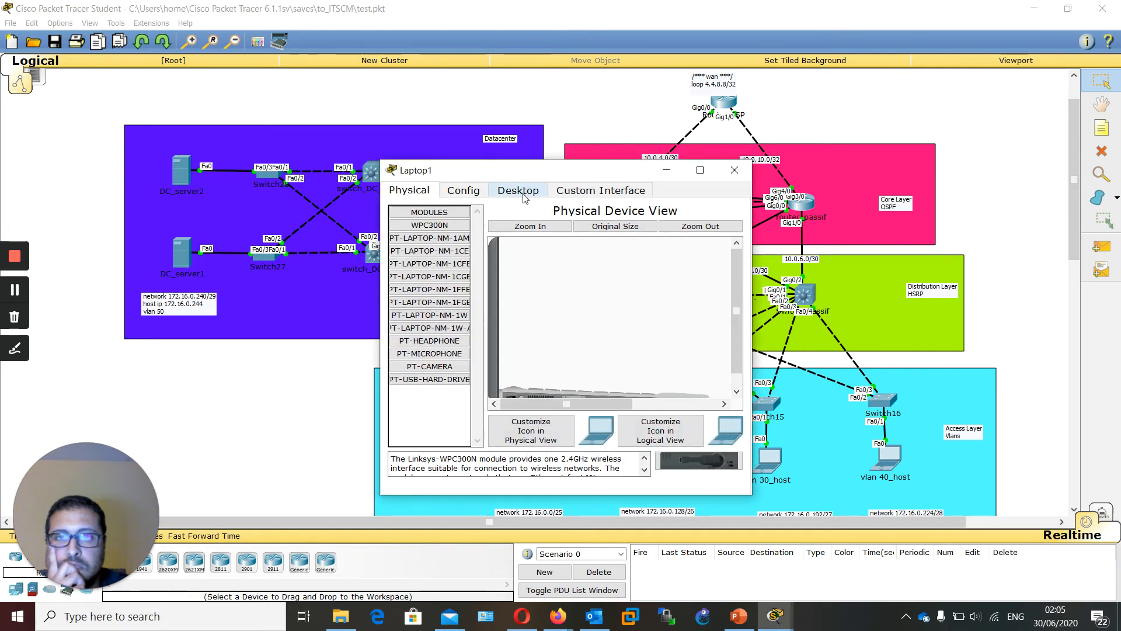
click(523, 195)
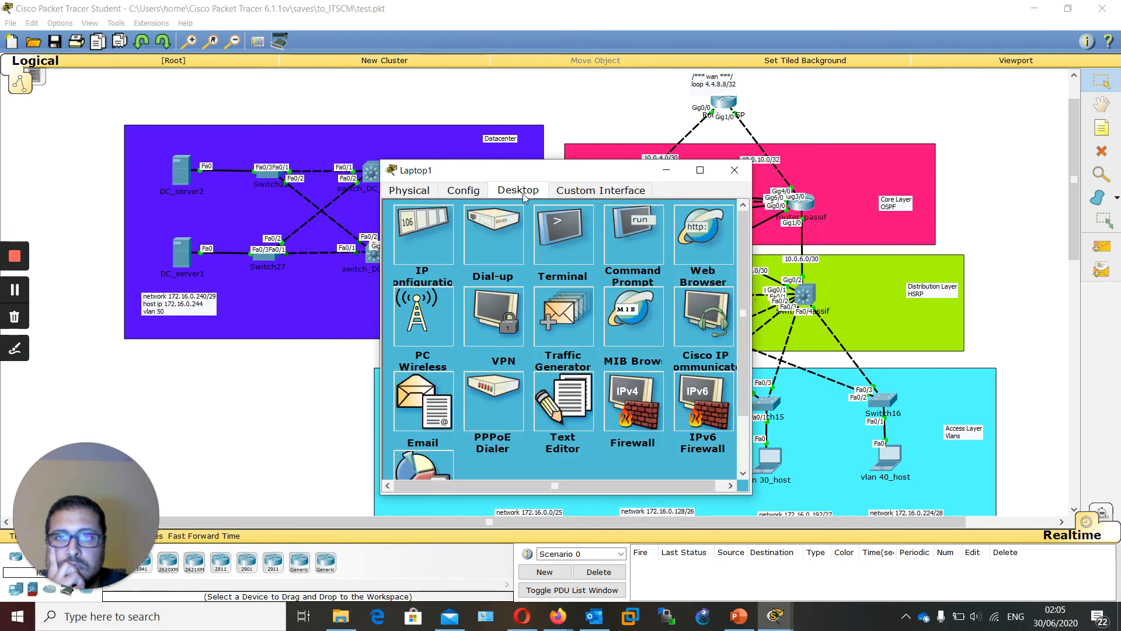
click(428, 250)
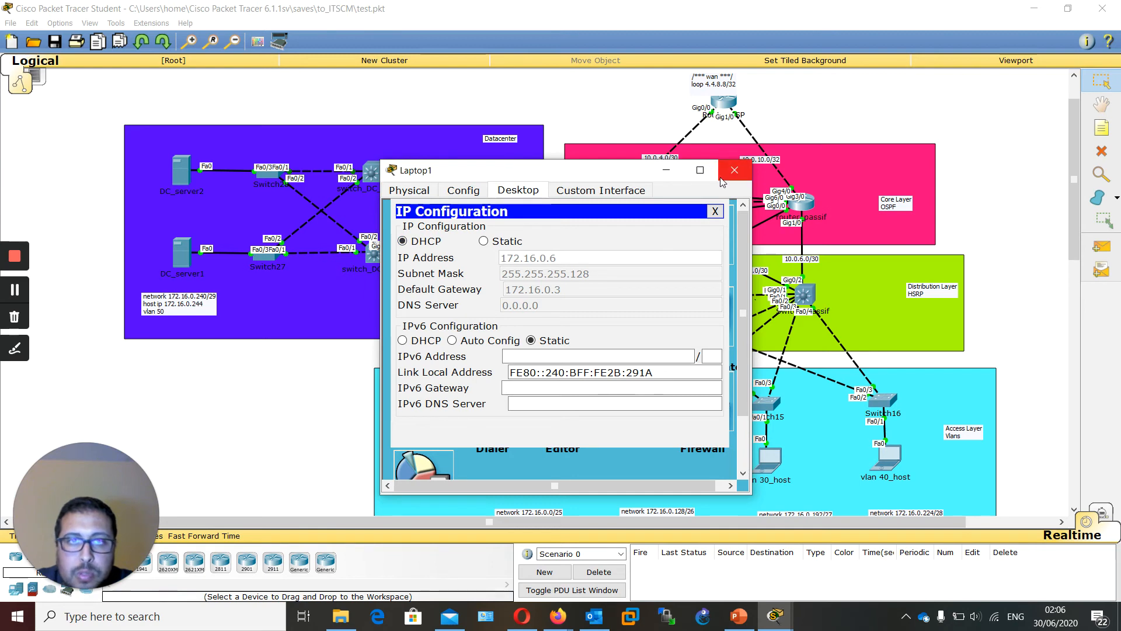
click(715, 211)
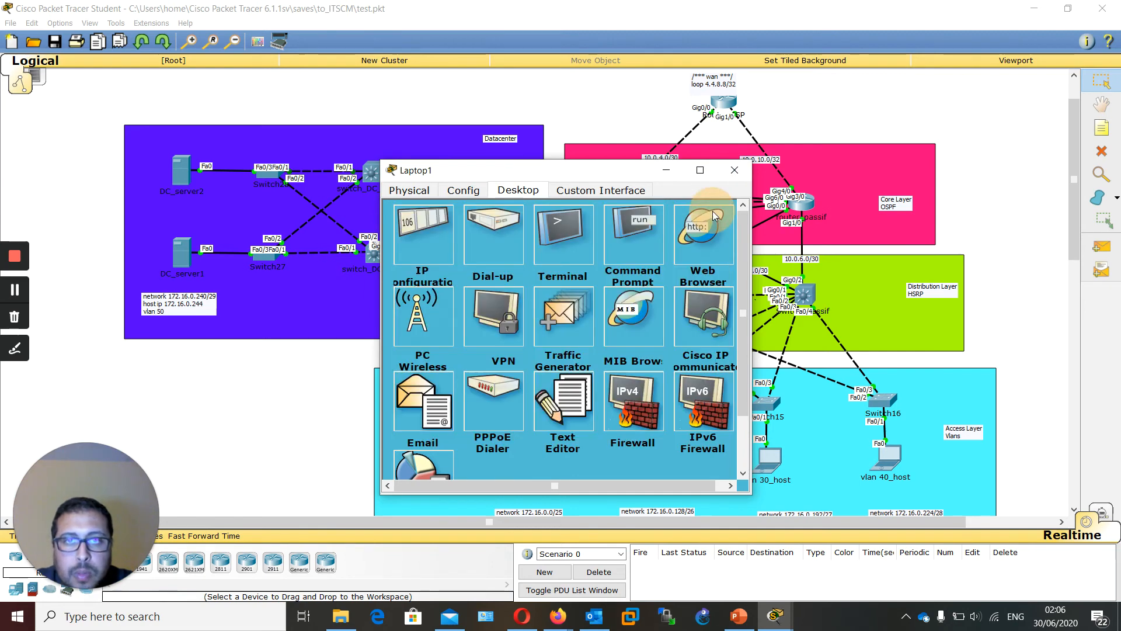
click(734, 171)
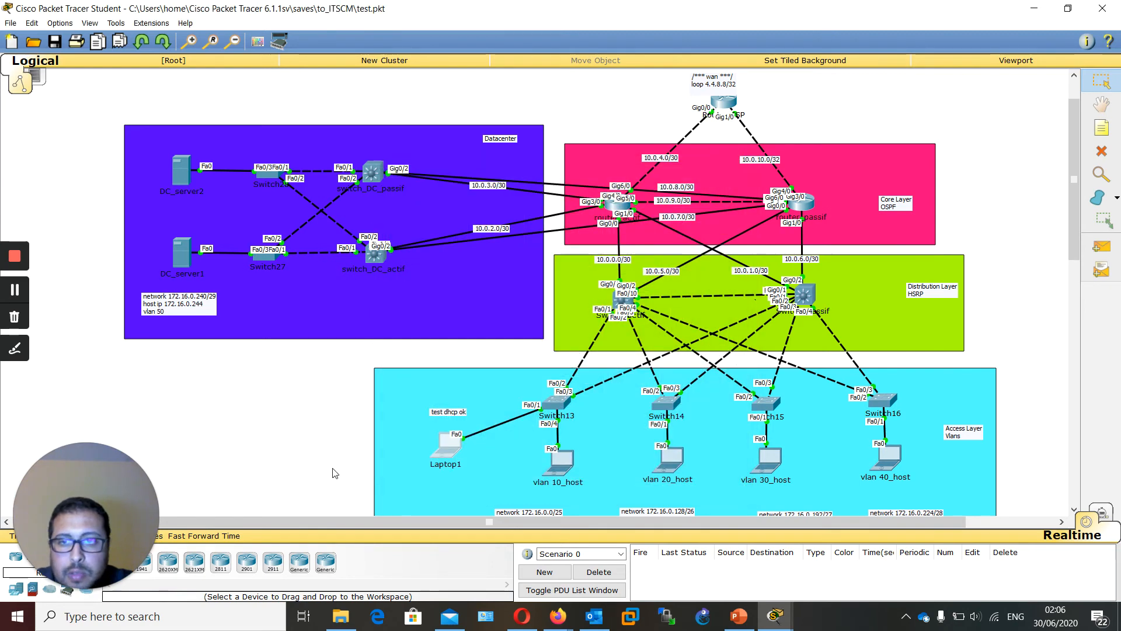
Step: Return to vlan 10_host's Command Prompt to review the ping replies, and add a run of empty prompt lines below them
click(562, 461)
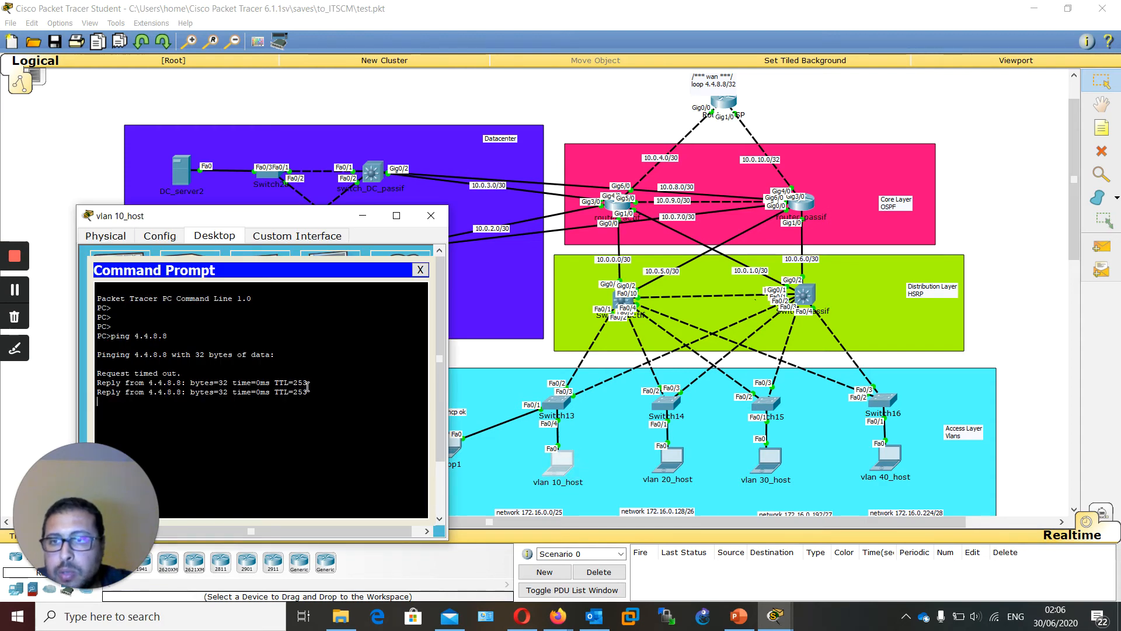
drag(308, 386, 108, 385)
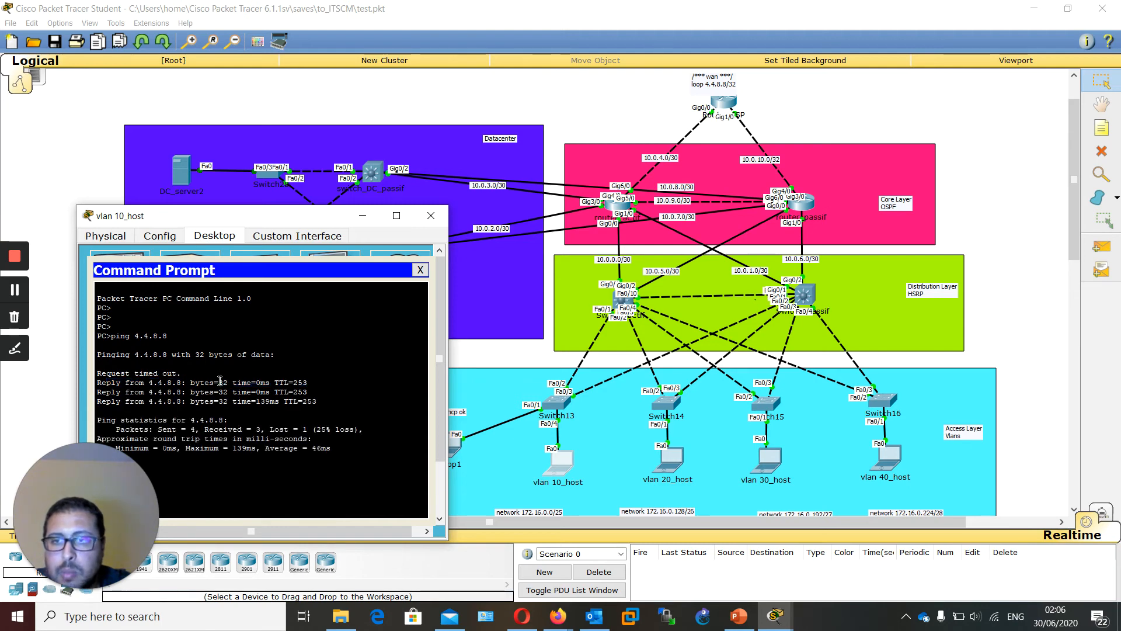
key(Up)
key(BackSpace)
key(BackSpace)
key(BackSpace)
key(BackSpace)
key(BackSpace)
key(BackSpace)
key(BackSpace)
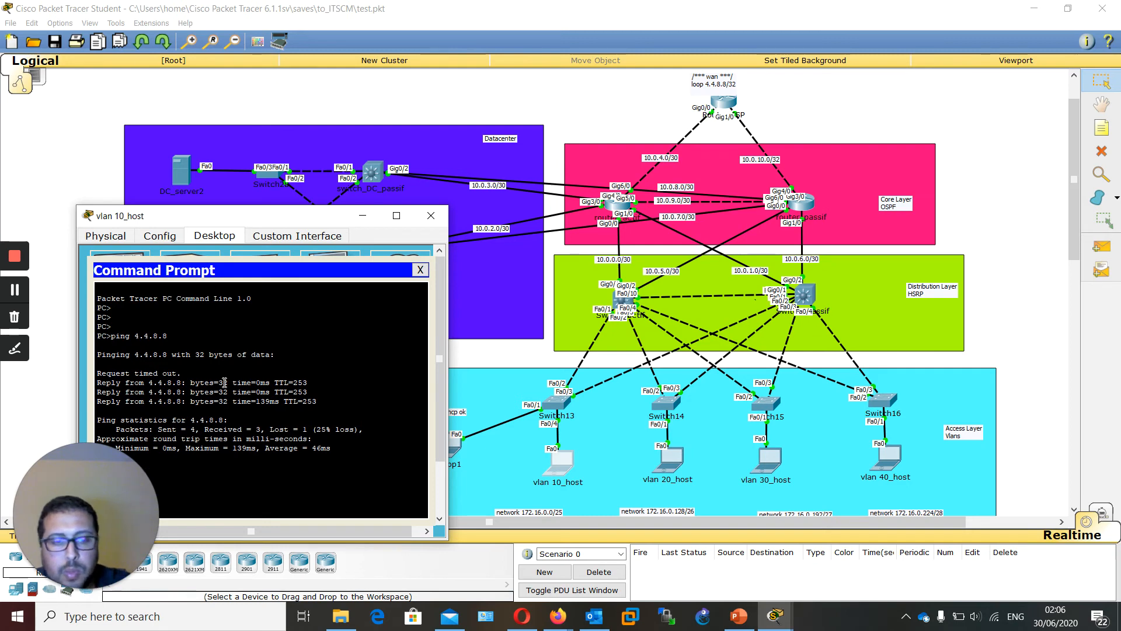
key(Return)
key(Return)
key(Return)
key(Return)
key(Return)
key(Return)
key(Return)
key(Return)
key(Return)
key(Return)
key(Return)
key(Return)
key(Return)
key(Return)
key(Return)
key(Return)
key(Return)
key(Return)
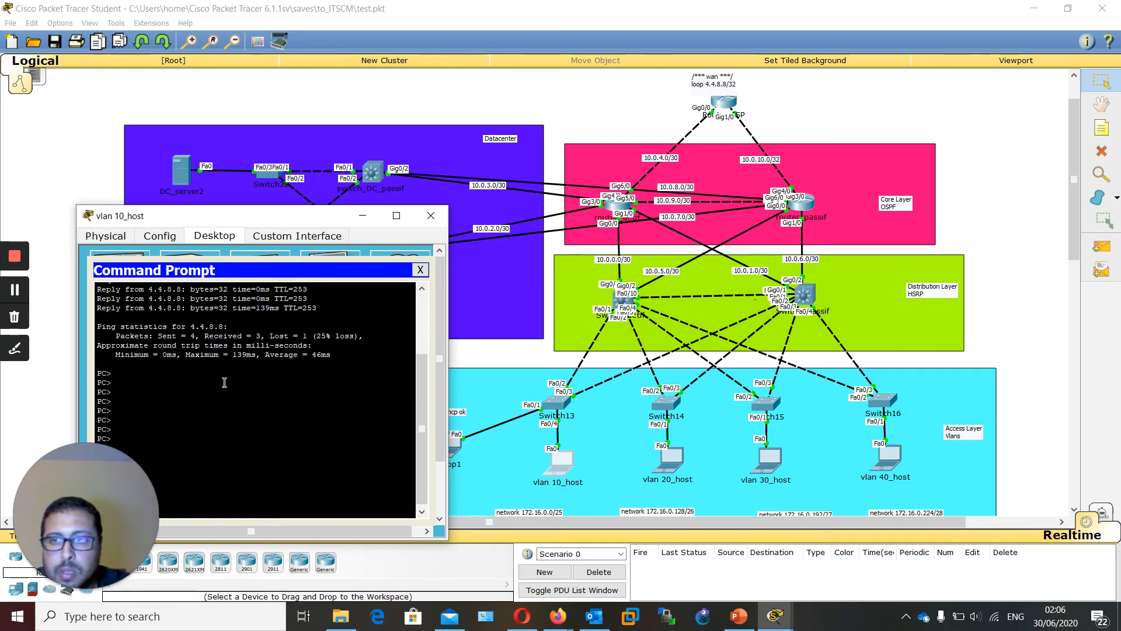
key(Return)
key(Return)
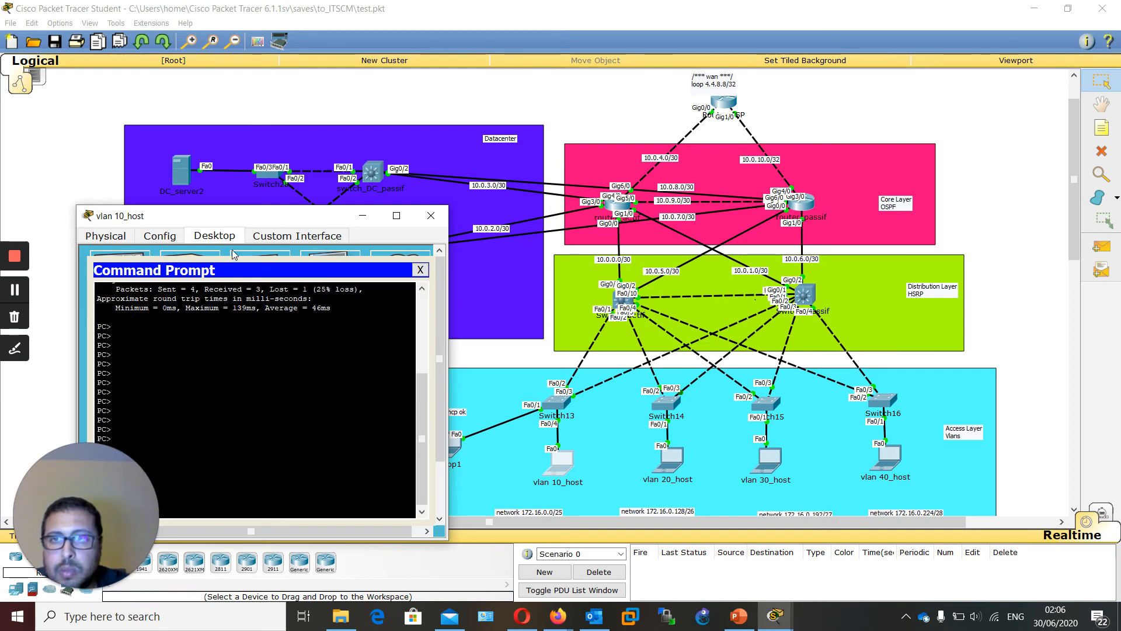
Step: Trace the route from vlan 10_host to 4.4.8.8 with tracert and compare the hops with the topology
drag(226, 220, 241, 222)
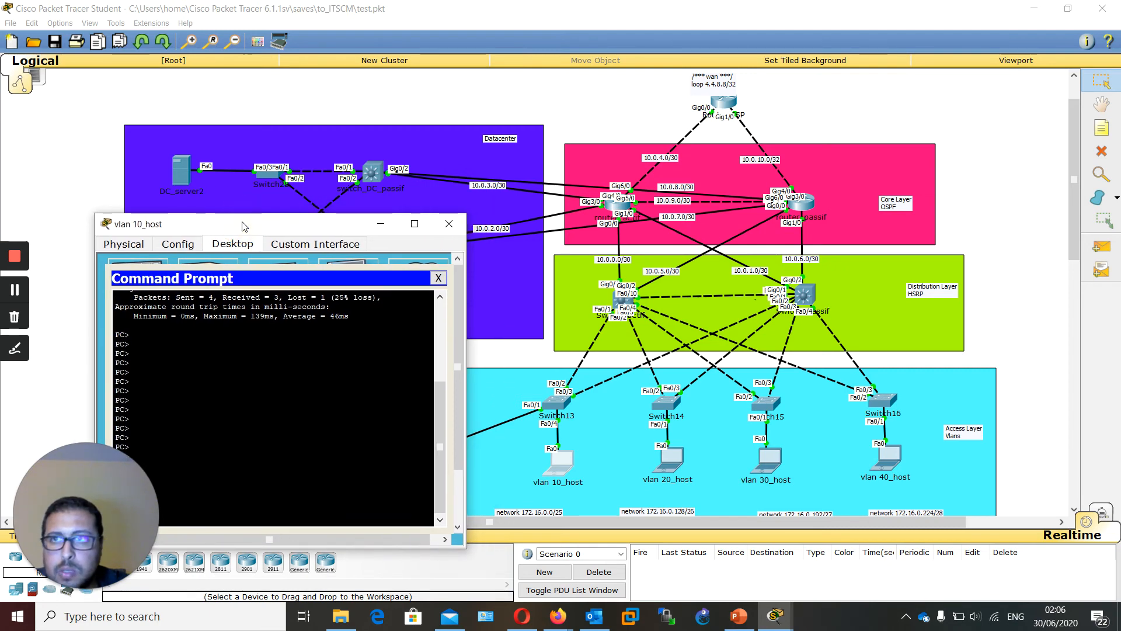
drag(72, 476, 41, 85)
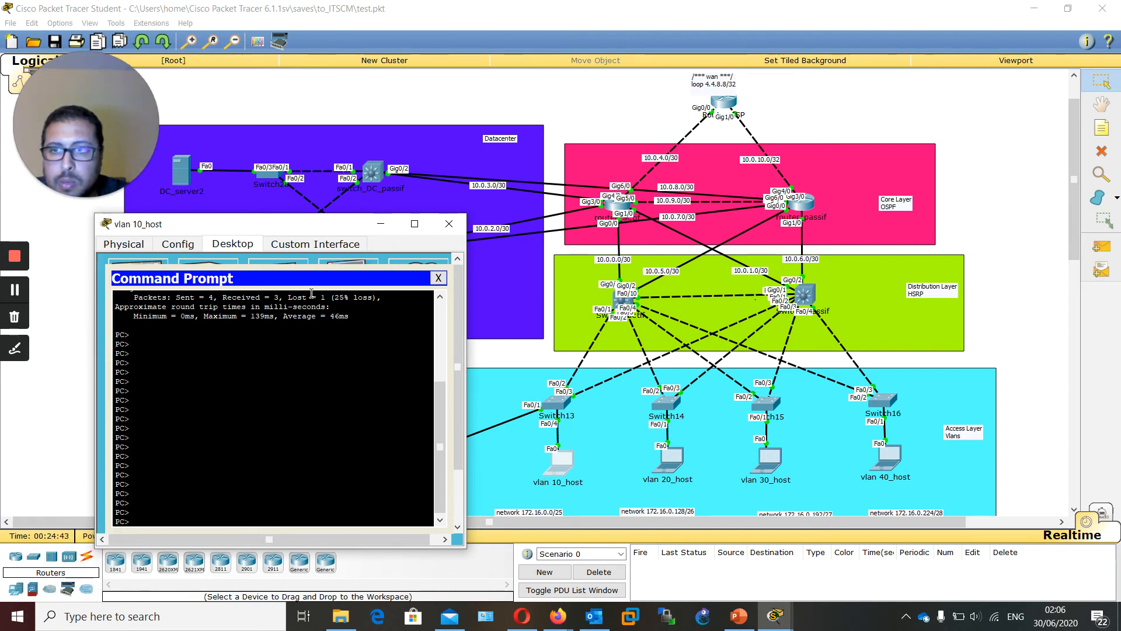
text(tracert)
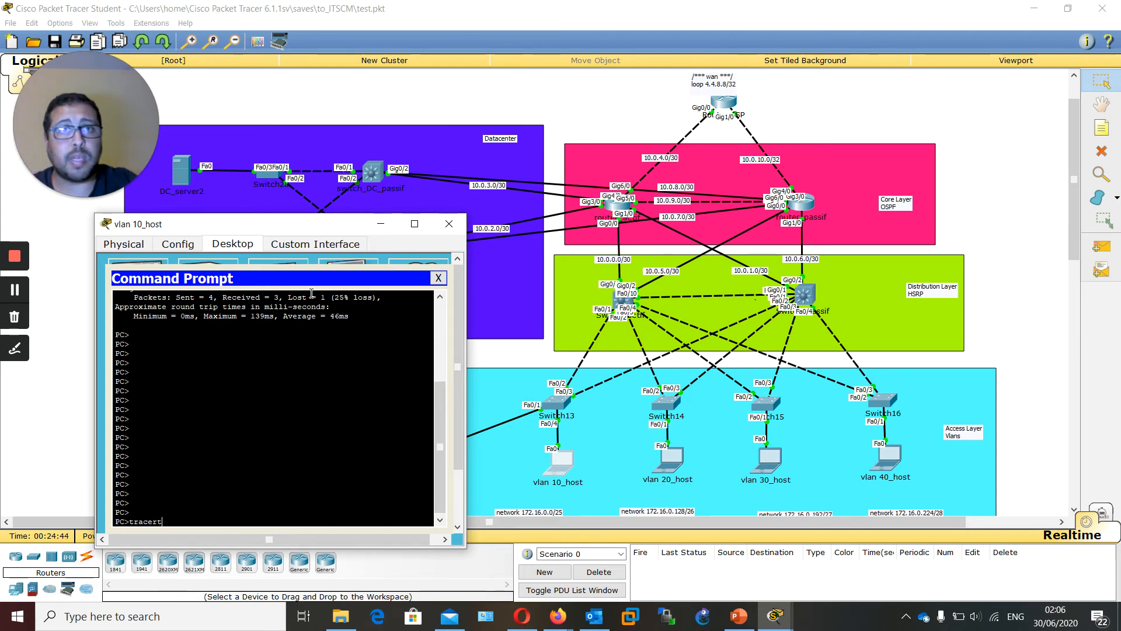
text(4)
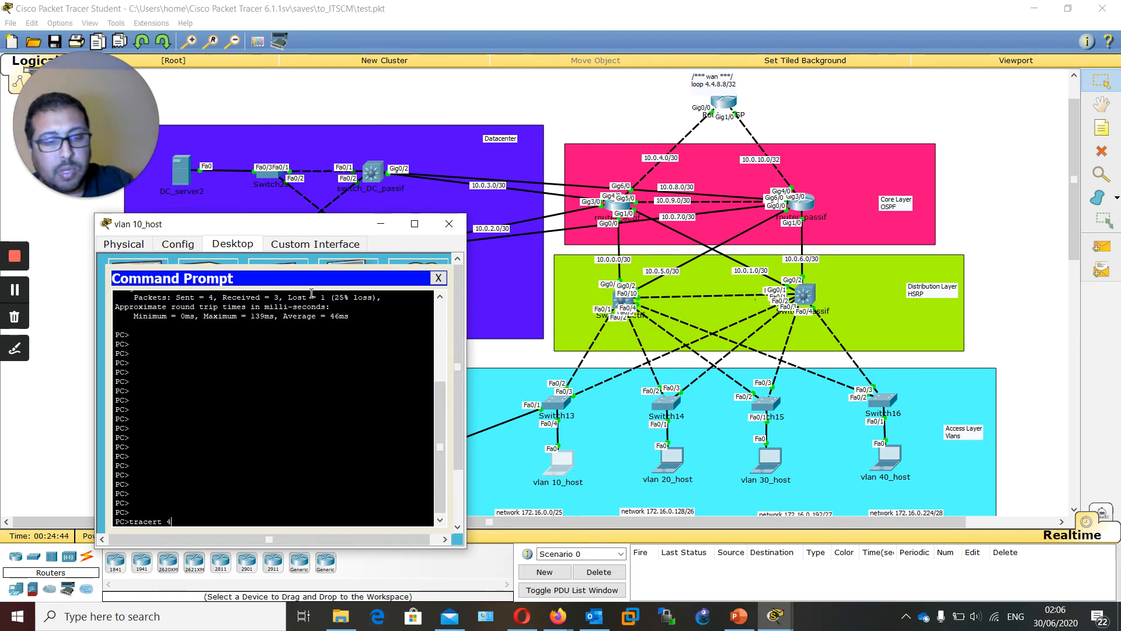
text(.4.8.8)
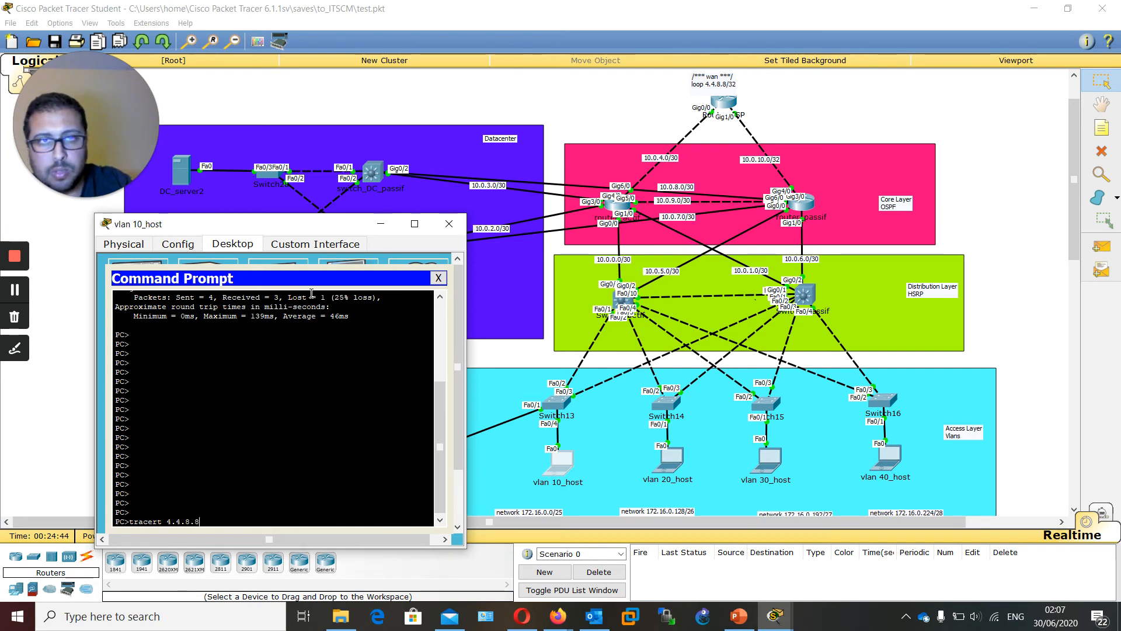
key(Return)
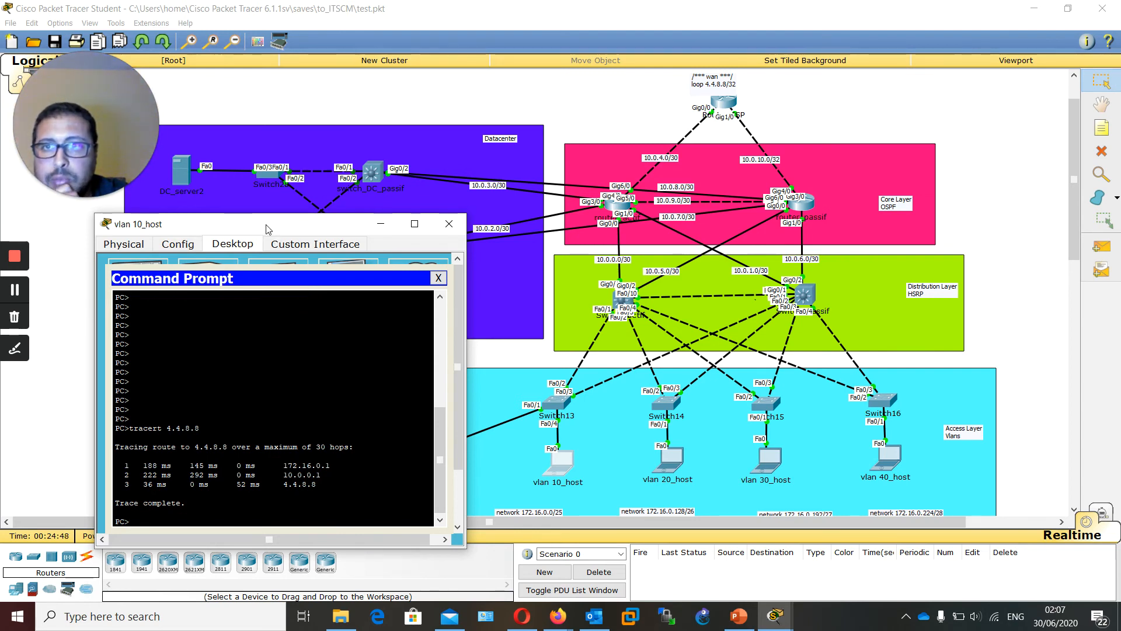
drag(265, 225, 263, 233)
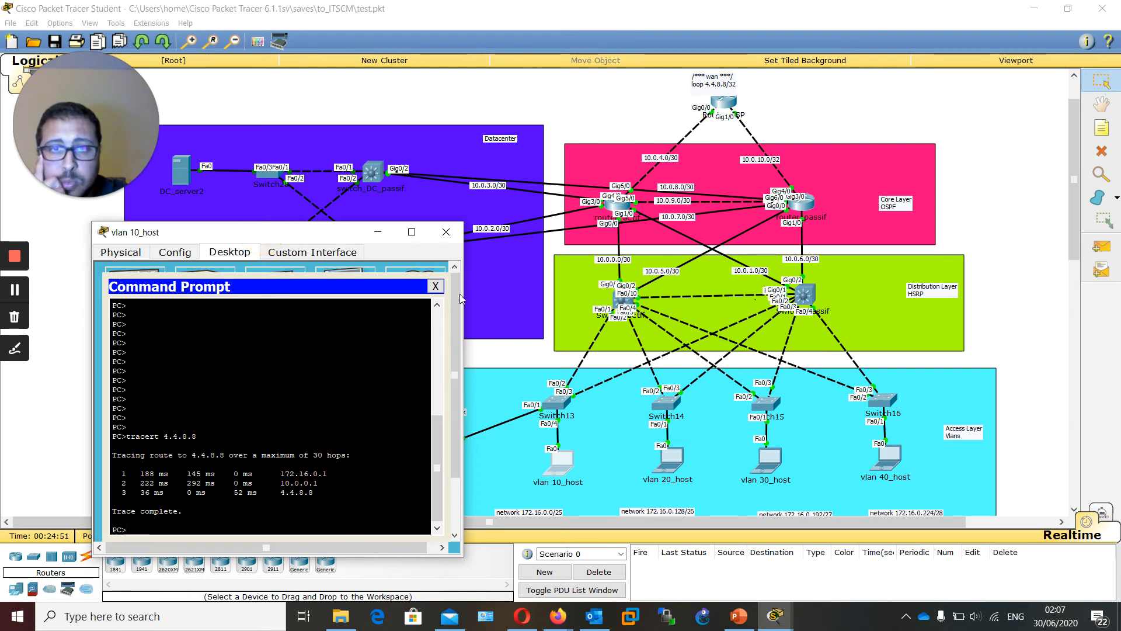
mouse_move(553, 362)
mouse_down()
mouse_move(602, 223)
mouse_move(678, 123)
mouse_move(712, 100)
mouse_move(548, 294)
mouse_move(546, 349)
mouse_up()
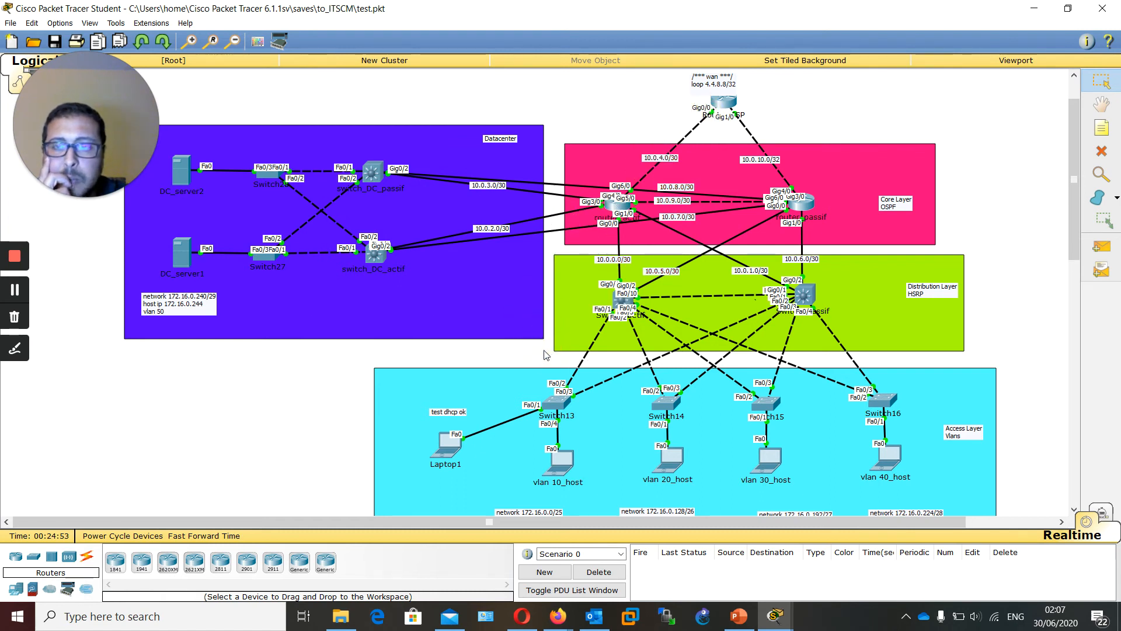
Step: From vlan 10_host's Command Prompt, try to ping 172.16.244 with the datacenter address note kept in view, and abort the command
click(555, 461)
key(Return)
key(Return)
key(Return)
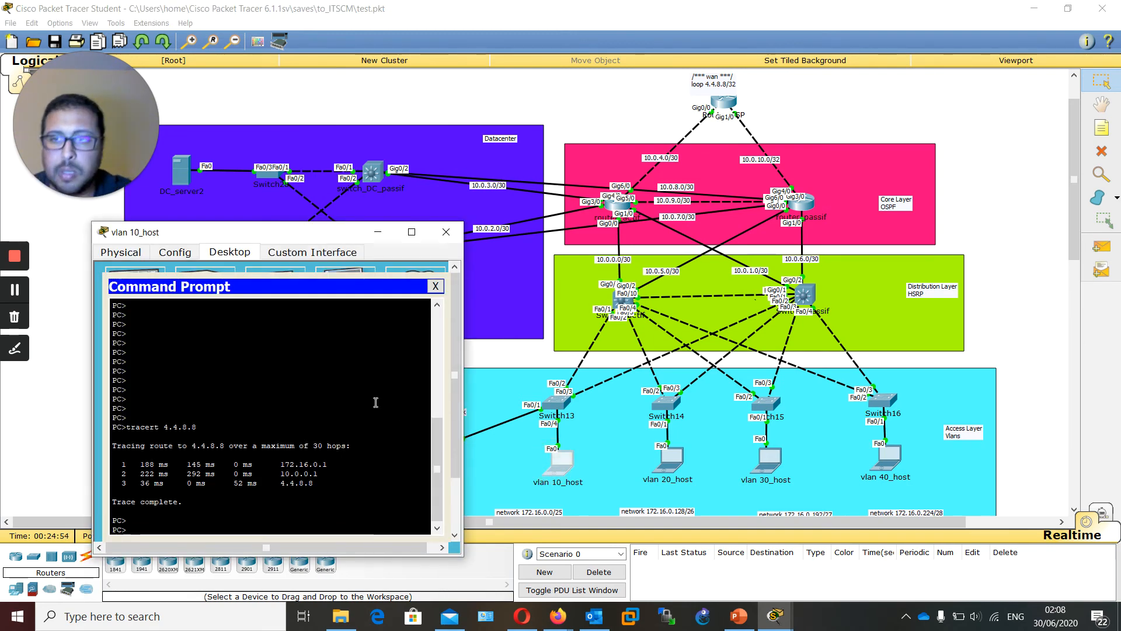
text(ping)
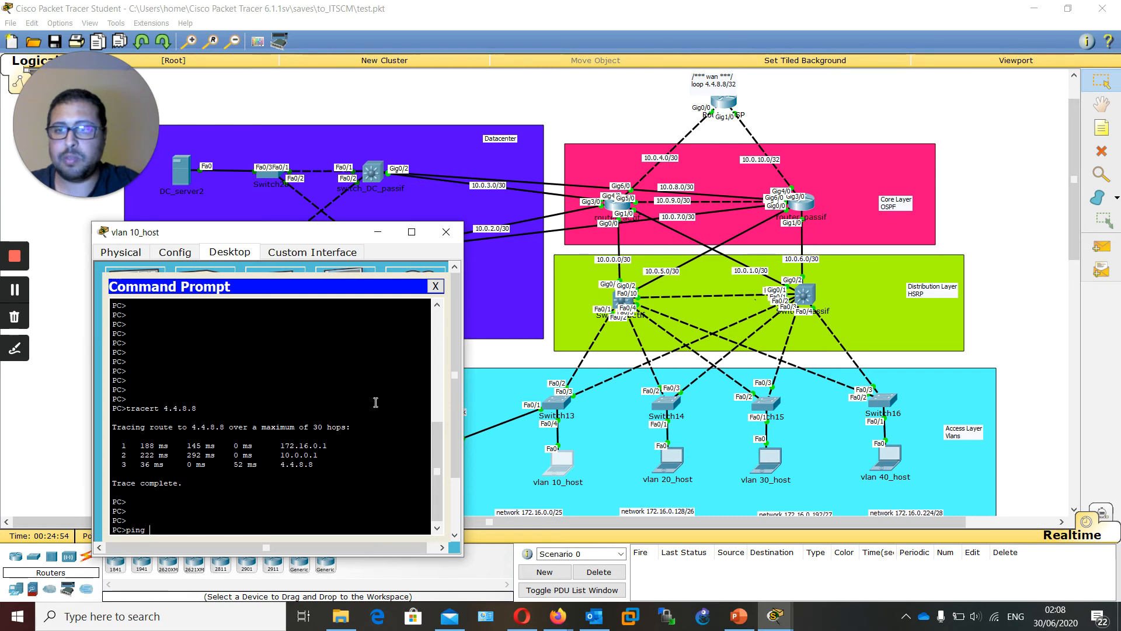
drag(314, 237, 891, 209)
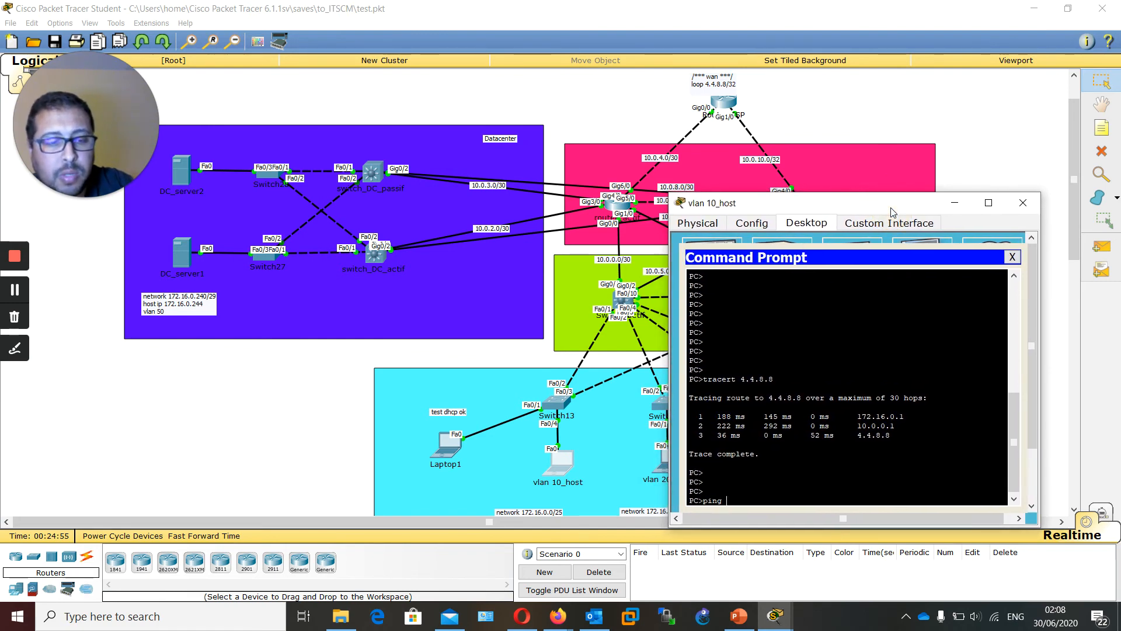
text(172.16.244)
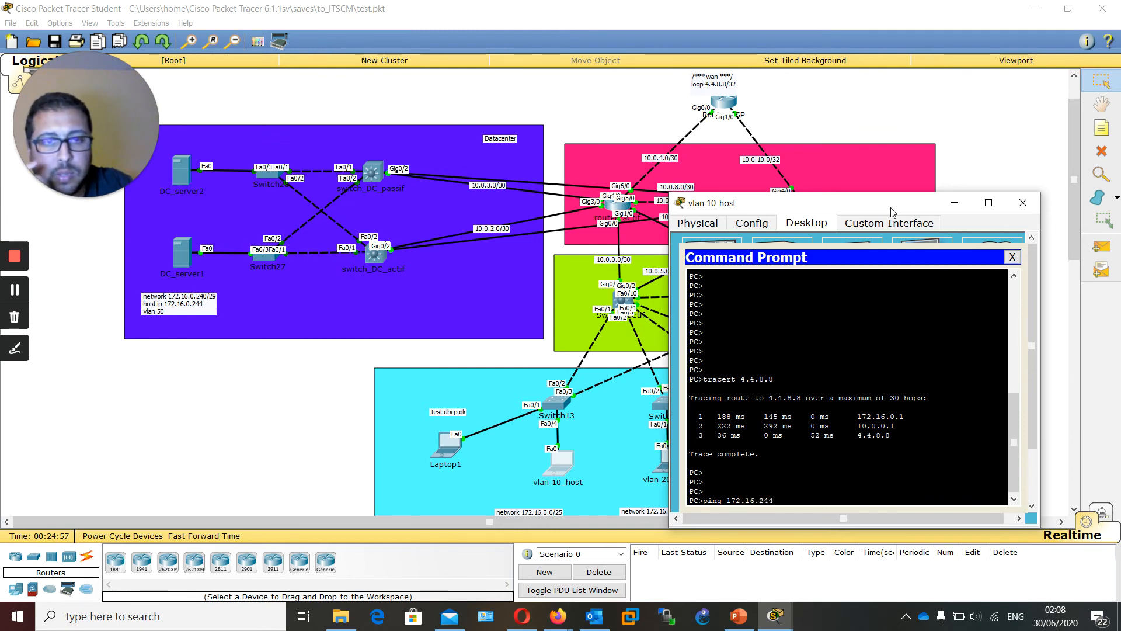
key(Return)
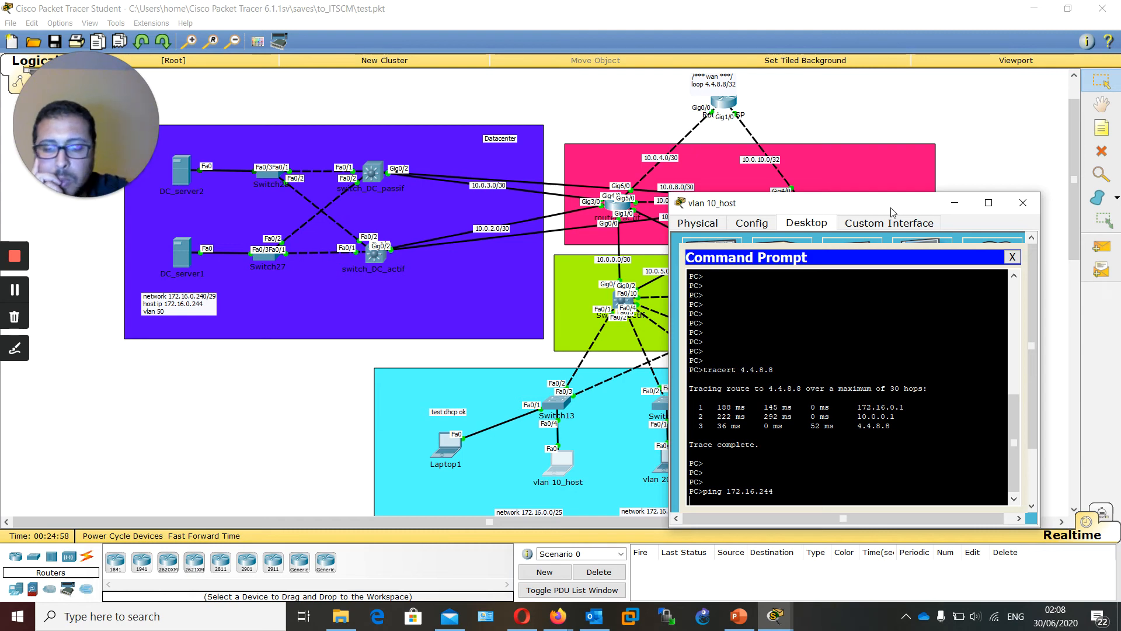
key(ctrl+c)
Step: Correct the recalled ping command to 172.16.0.244, run it, stop it after several replies and close the vlan 10_host window
key(Up)
key(Left)
key(Left)
key(Left)
text(0.)
key(Return)
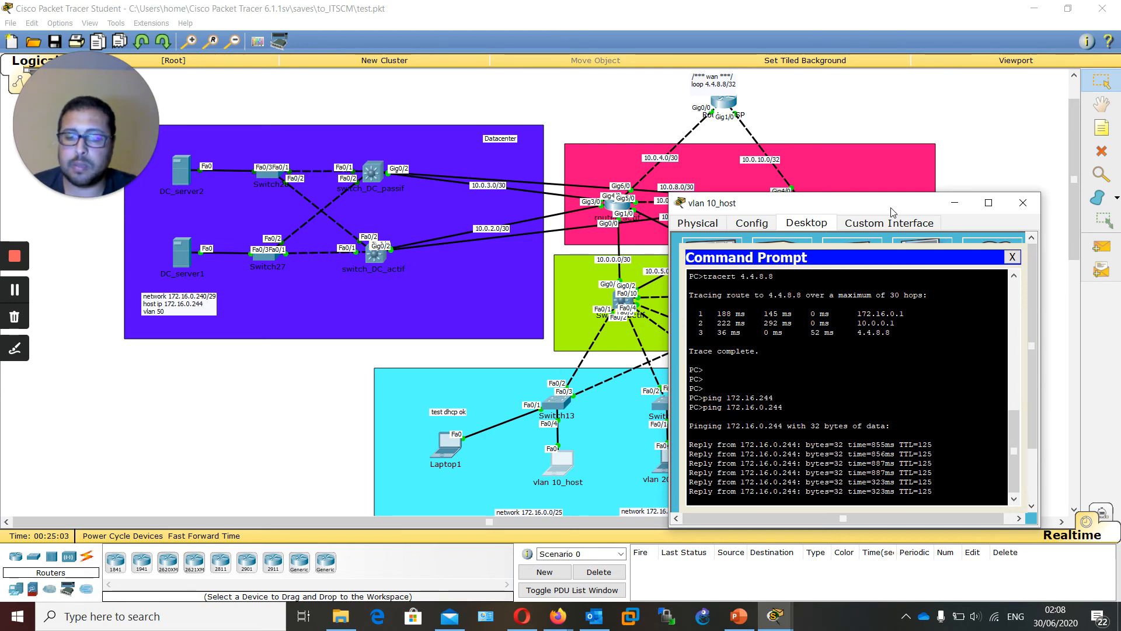
key(ctrl+c)
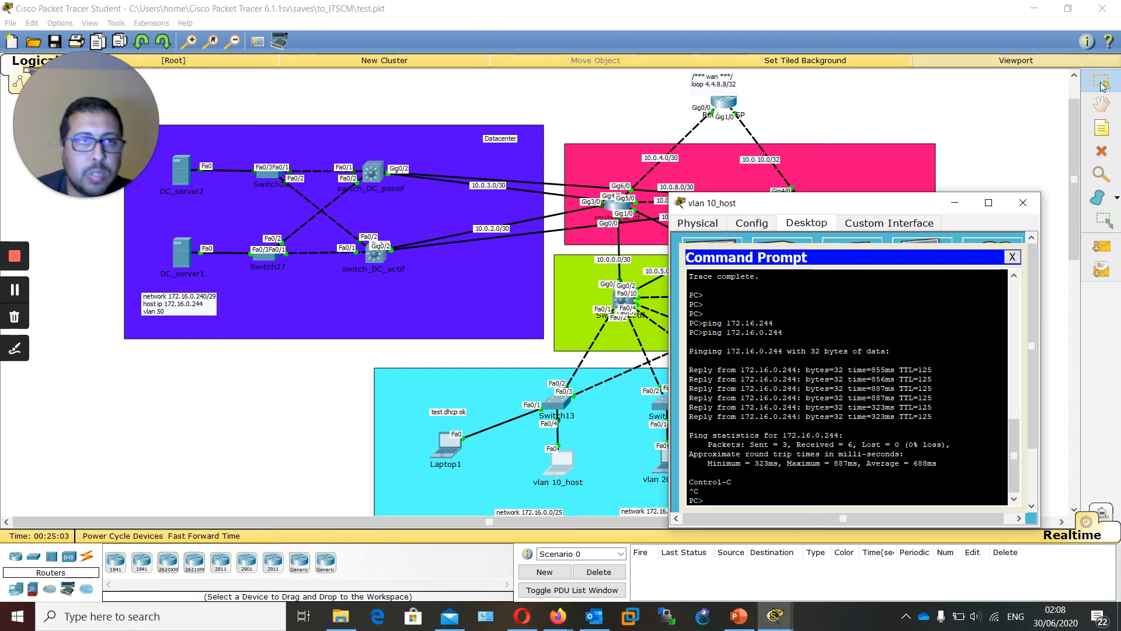
click(1023, 203)
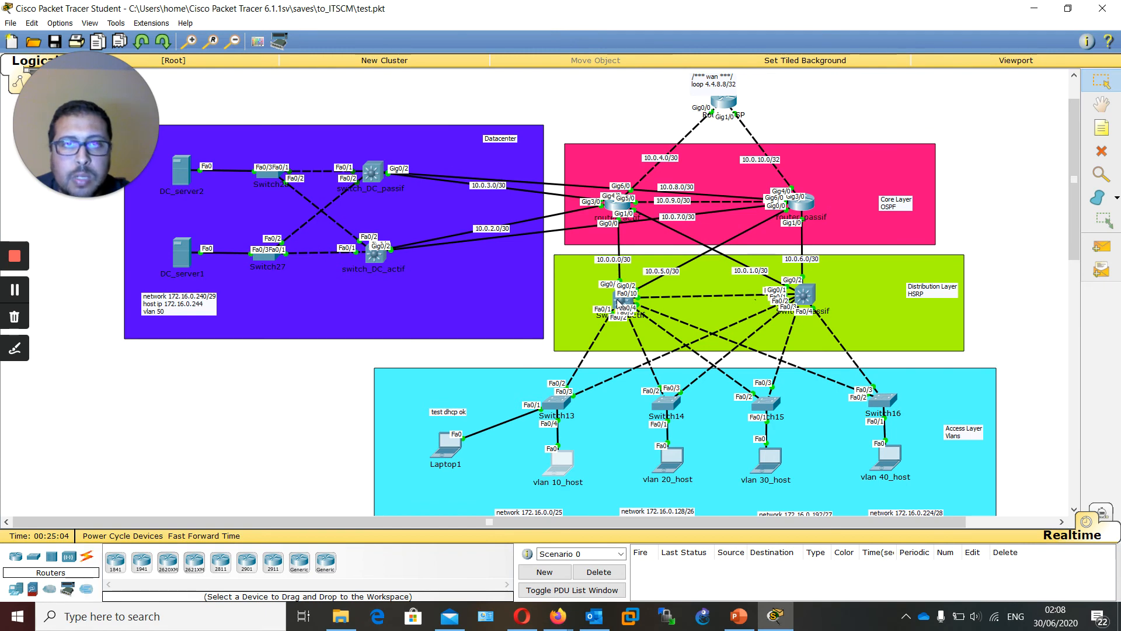
Step: Open the command line of Switch_actif in the distribution layer and enter privileged mode with en
mouse_move(619, 302)
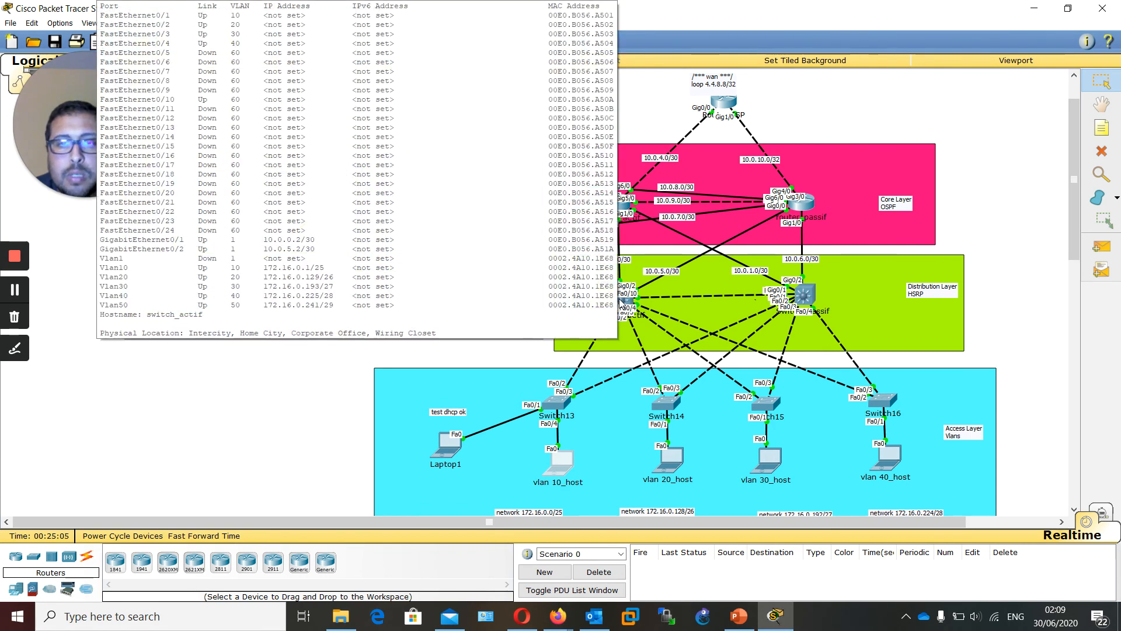
click(620, 301)
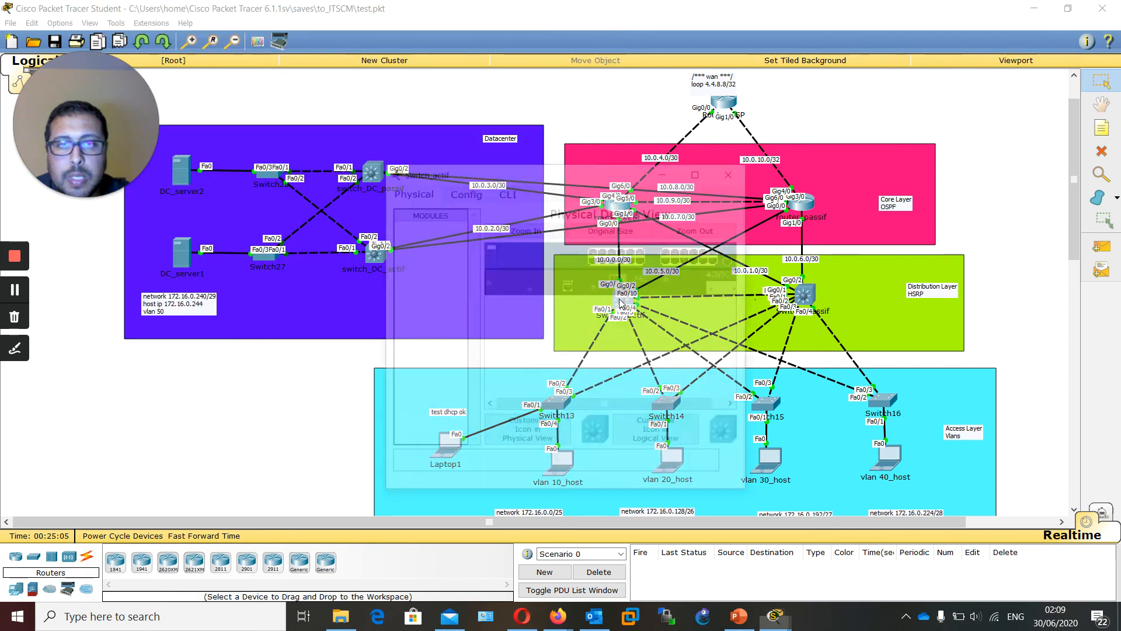
click(504, 190)
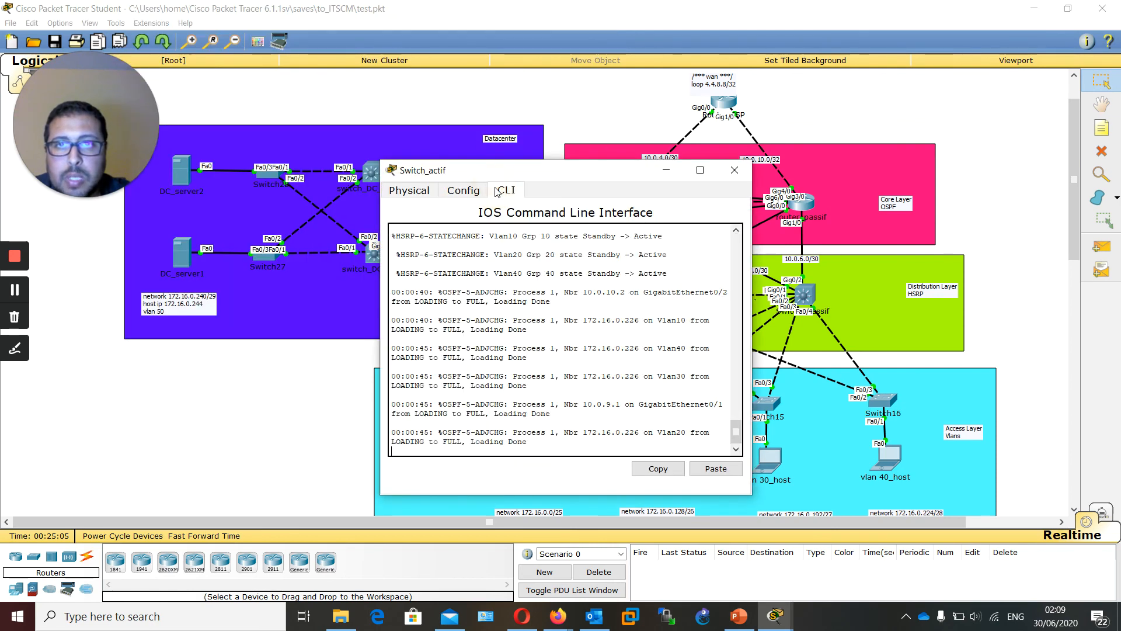
drag(418, 173, 444, 175)
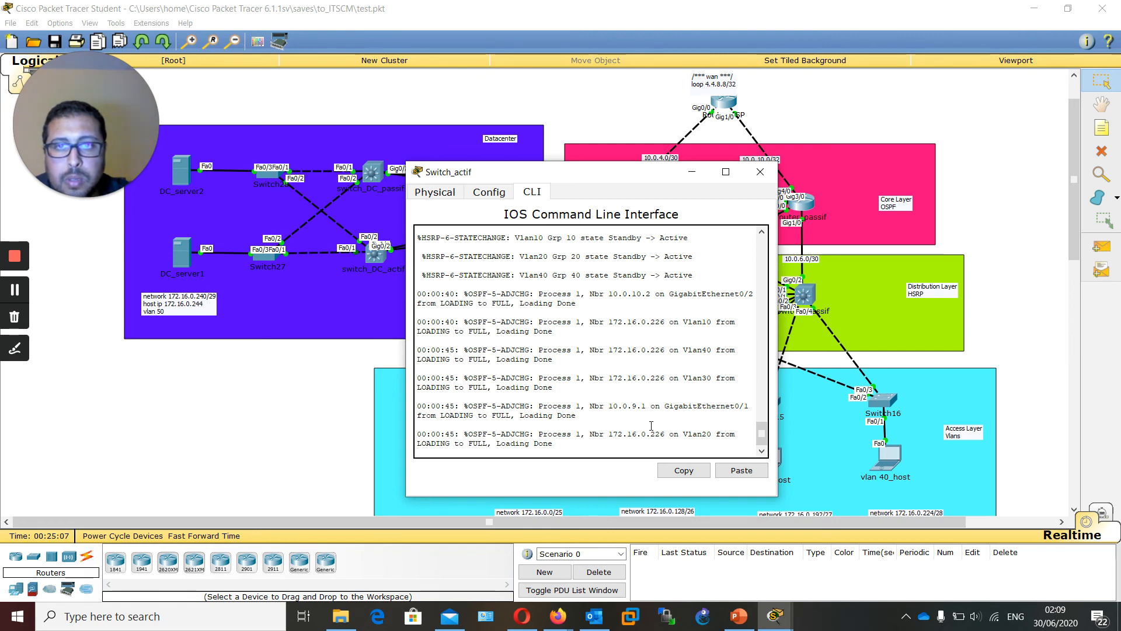
key(Return)
key(Return)
key(Return)
key(Return)
key(Return)
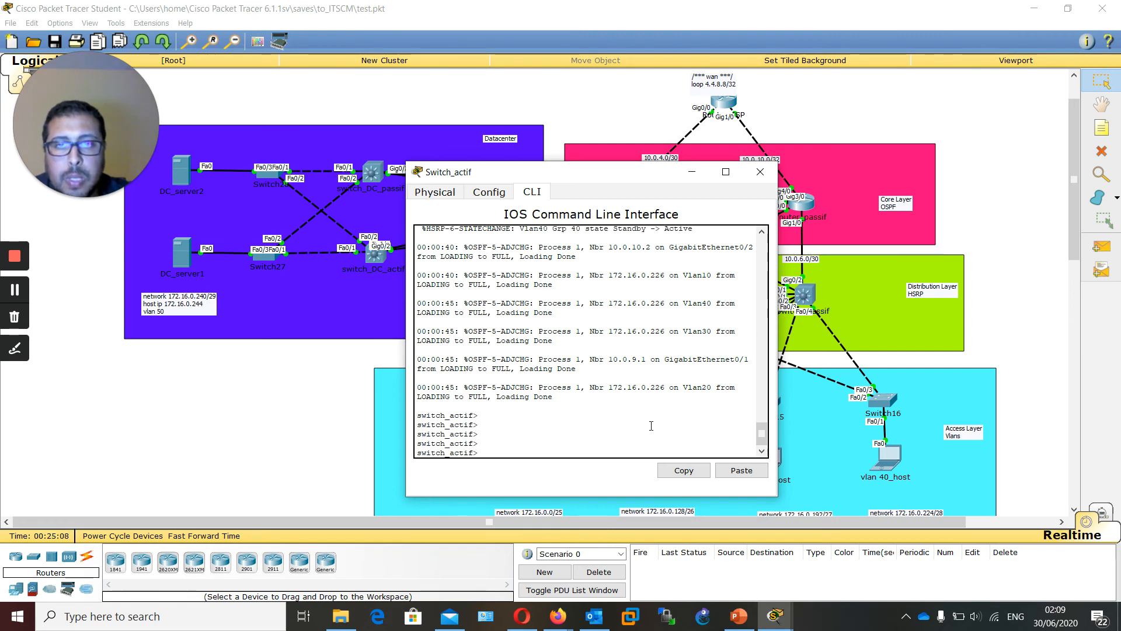
key(Return)
key(Return)
key(Return)
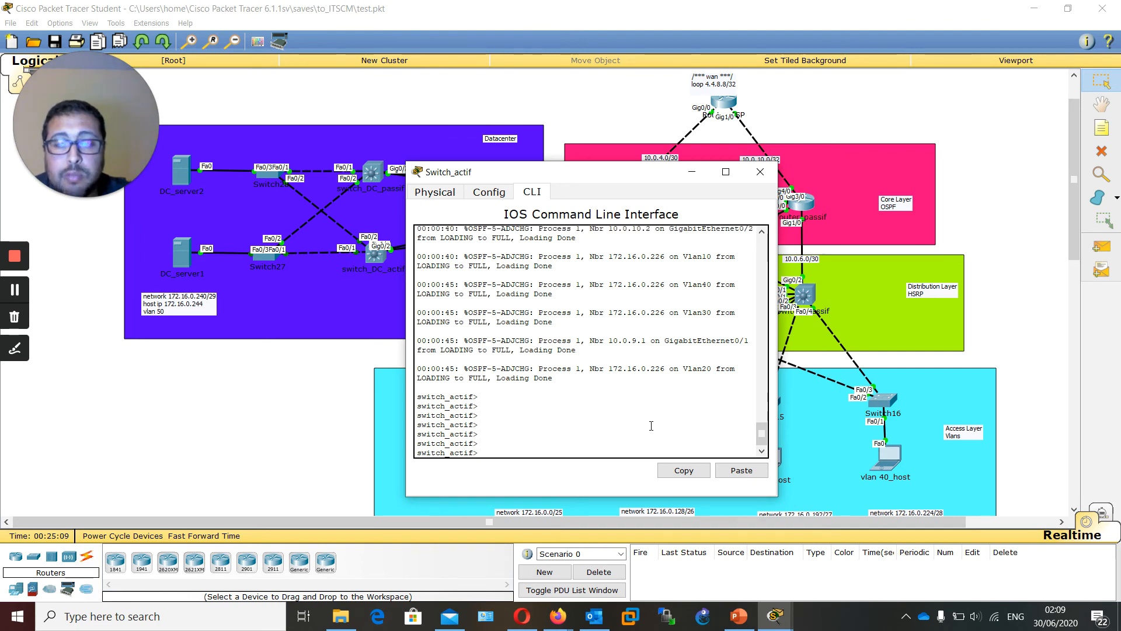
text(en)
key(Return)
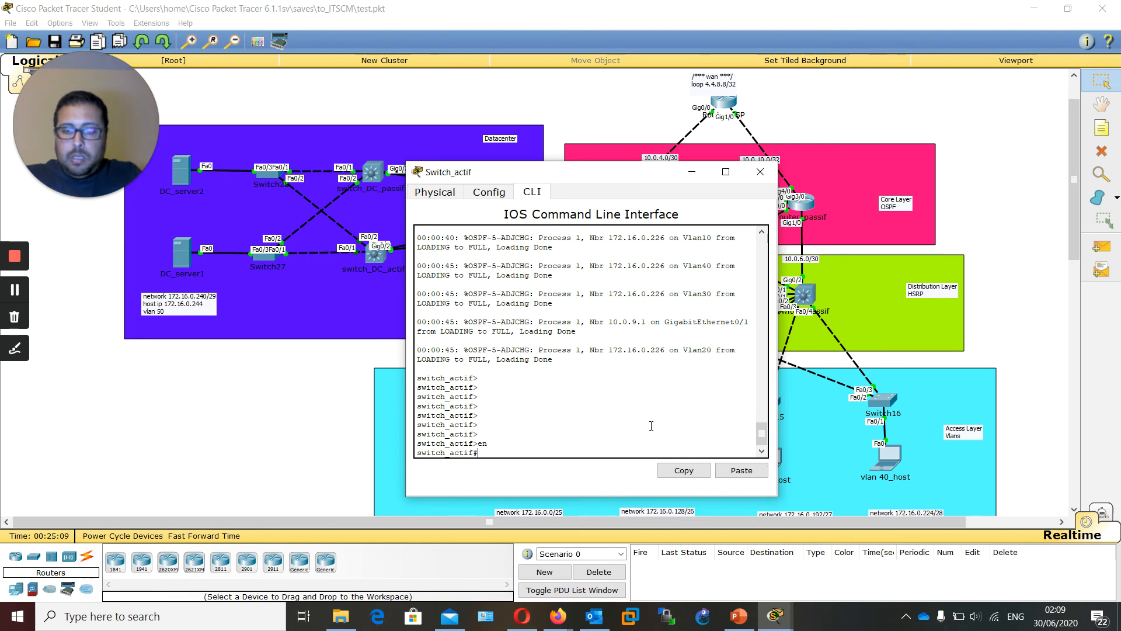
text(show run)
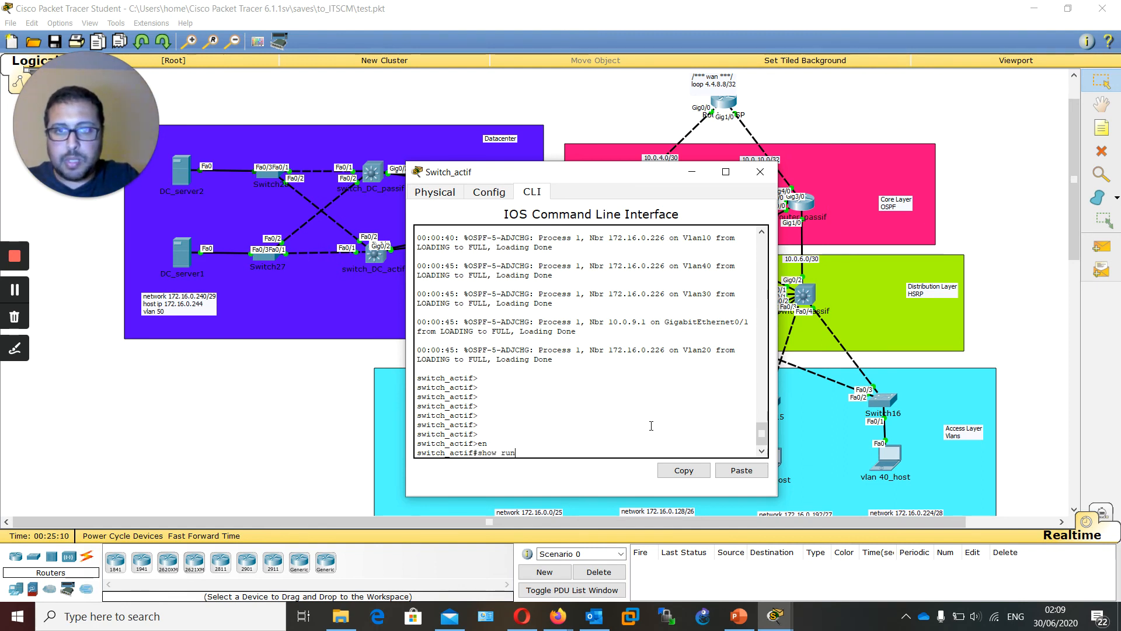
key(BackSpace)
key(BackSpace)
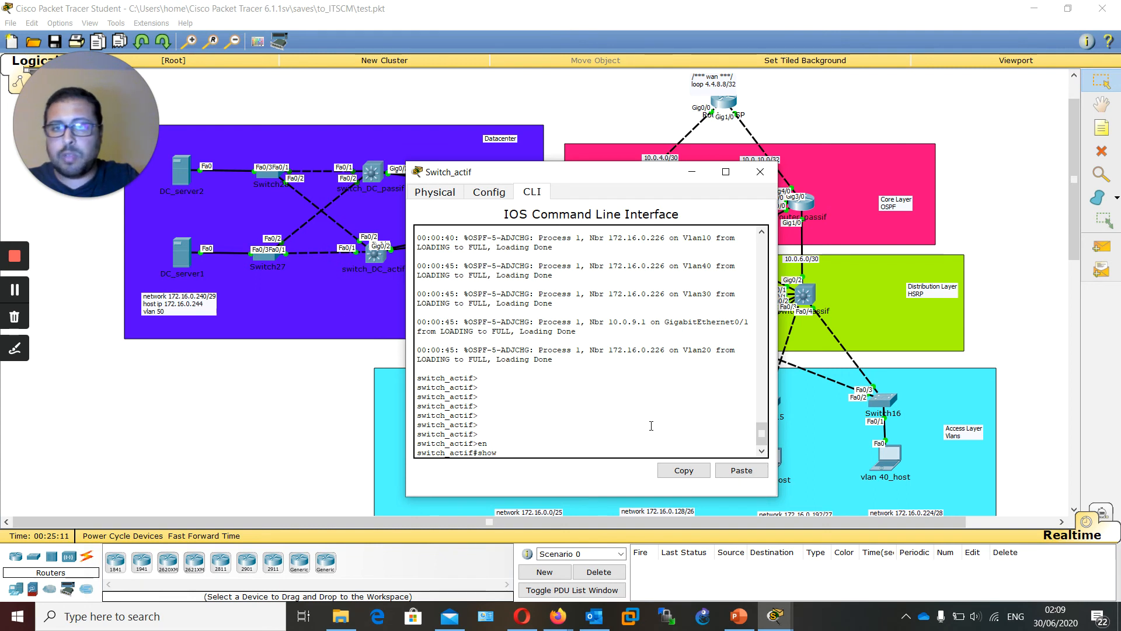
key(BackSpace)
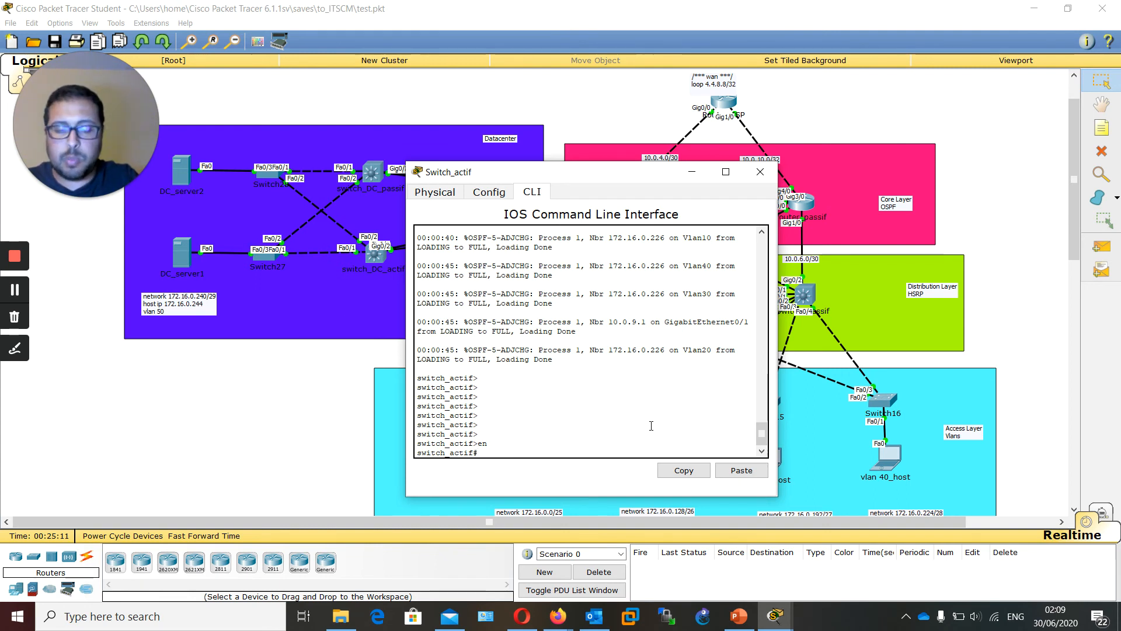
Step: Display the complete routing table of Switch_actif with show ip route in an enlarged window
text(ip route)
key(Return)
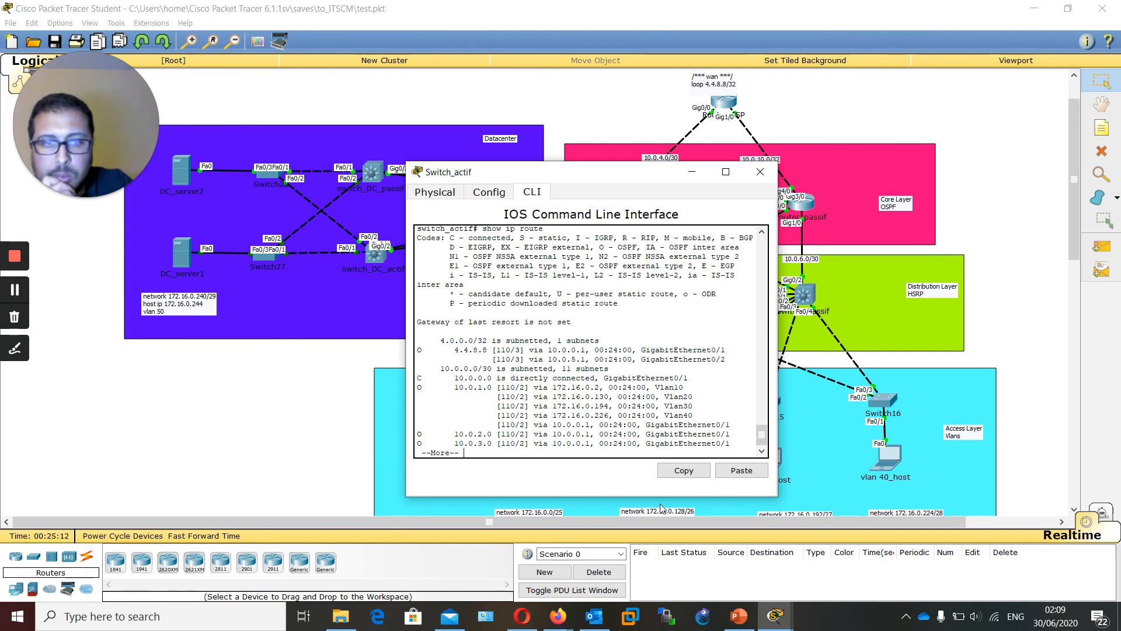
drag(645, 496, 645, 555)
key(space)
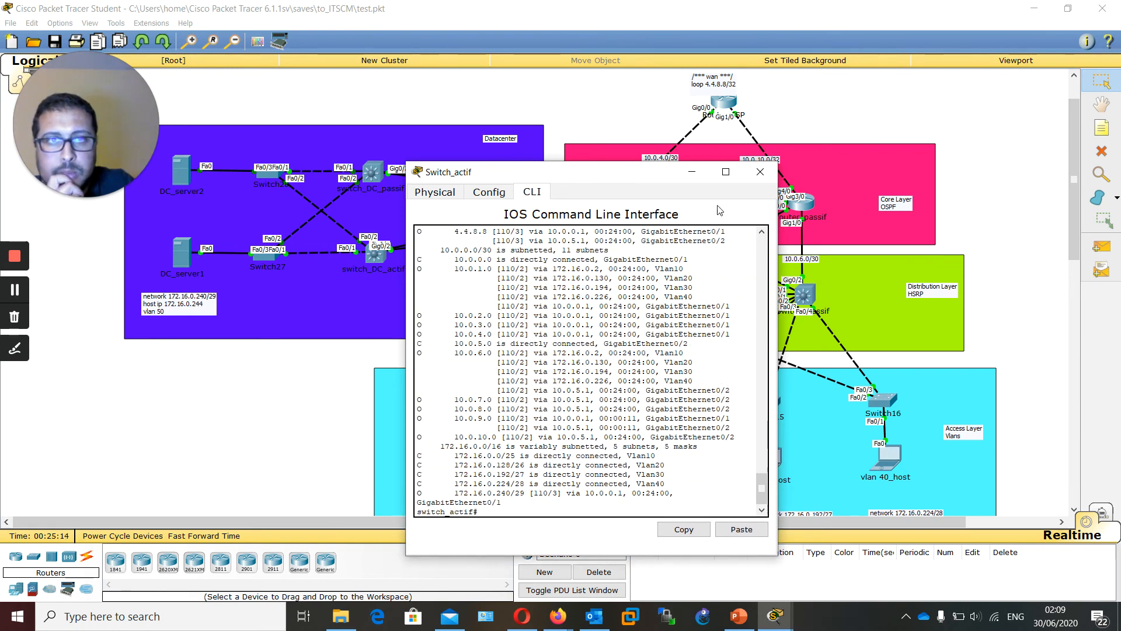
click(726, 173)
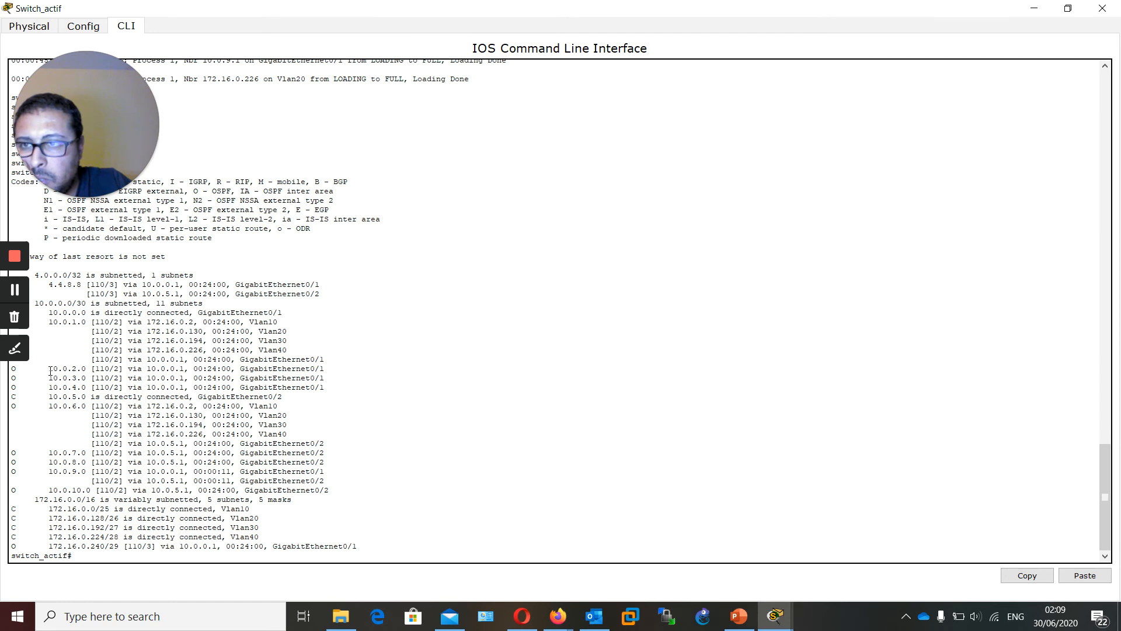
Step: Highlight the routes from 10.0.2.0 to 10.0.10.0 in the routing table and compare them with the links in the topology
drag(50, 372, 94, 493)
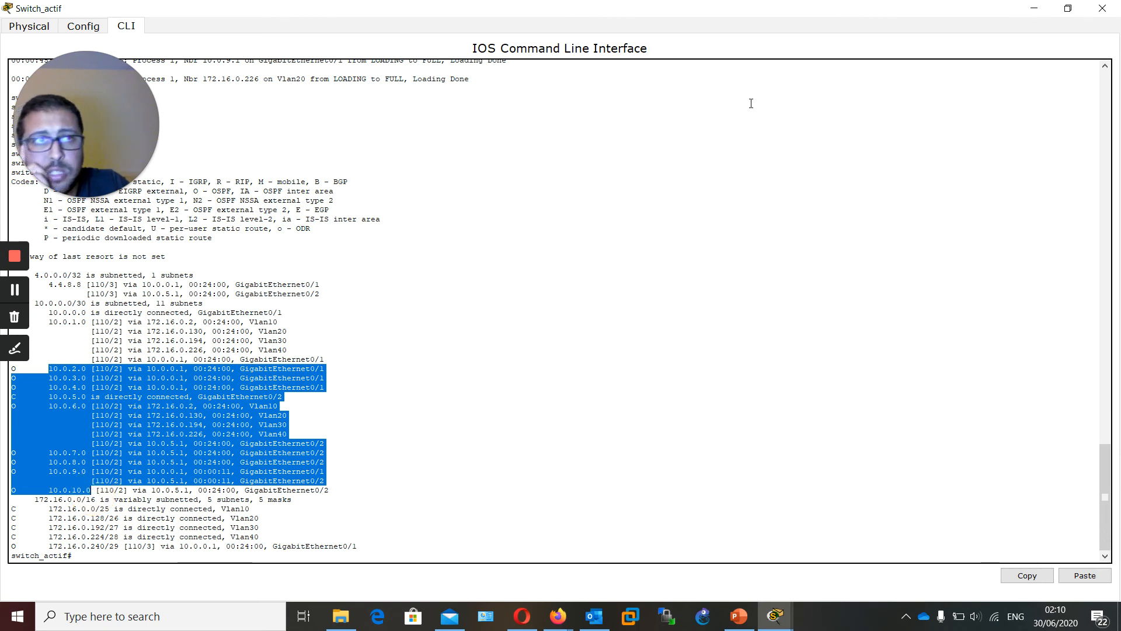
click(1062, 16)
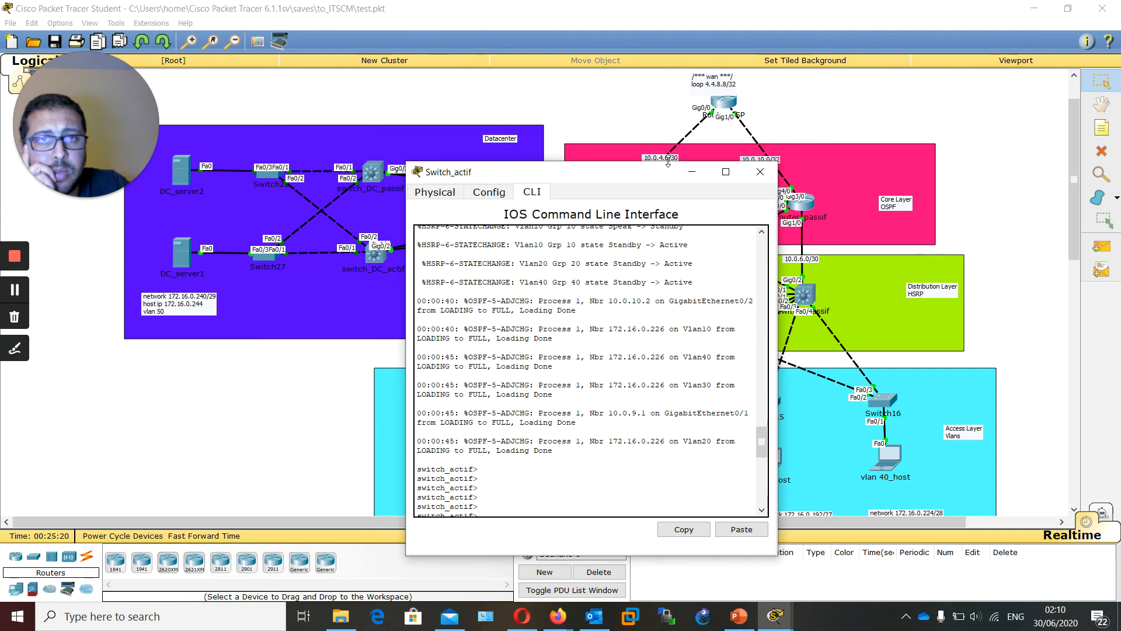
drag(656, 170, 352, 158)
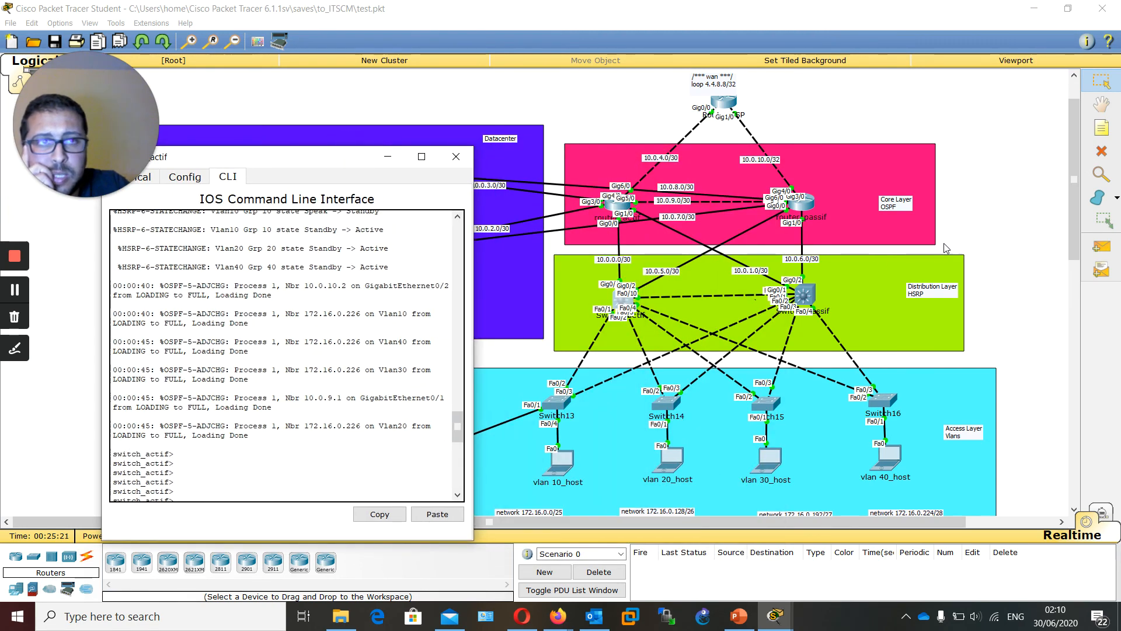
drag(946, 248, 1061, 226)
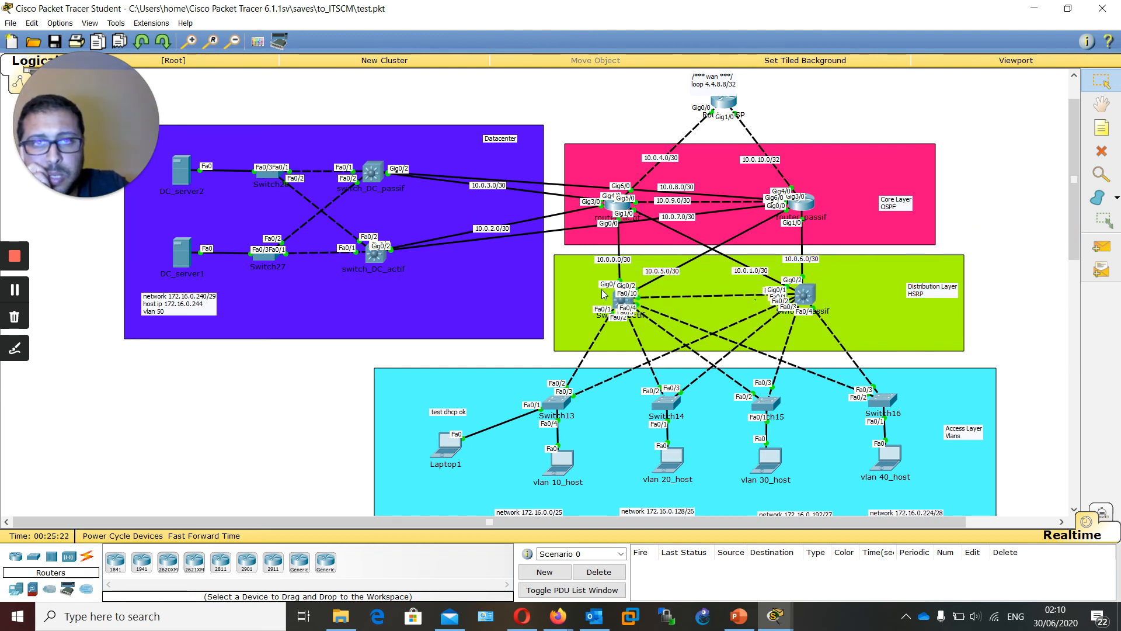
Step: Return to Switch_actif's routing table and highlight the directly connected networks of Vlan10 to Vlan40 to compare them with the access layer
click(623, 301)
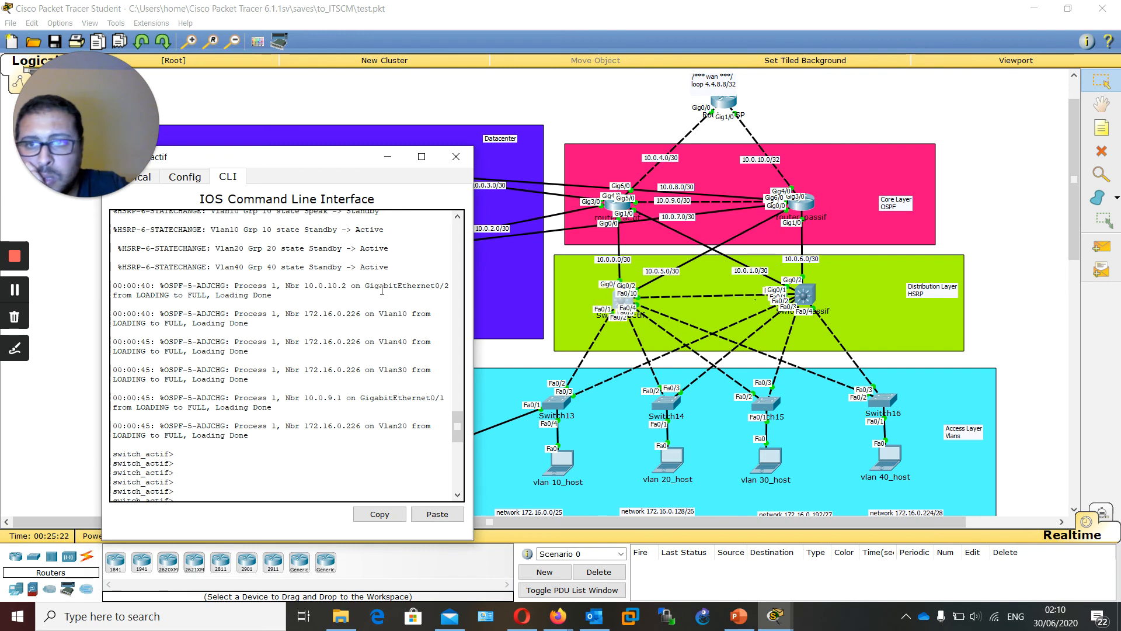
drag(459, 433, 464, 480)
click(351, 457)
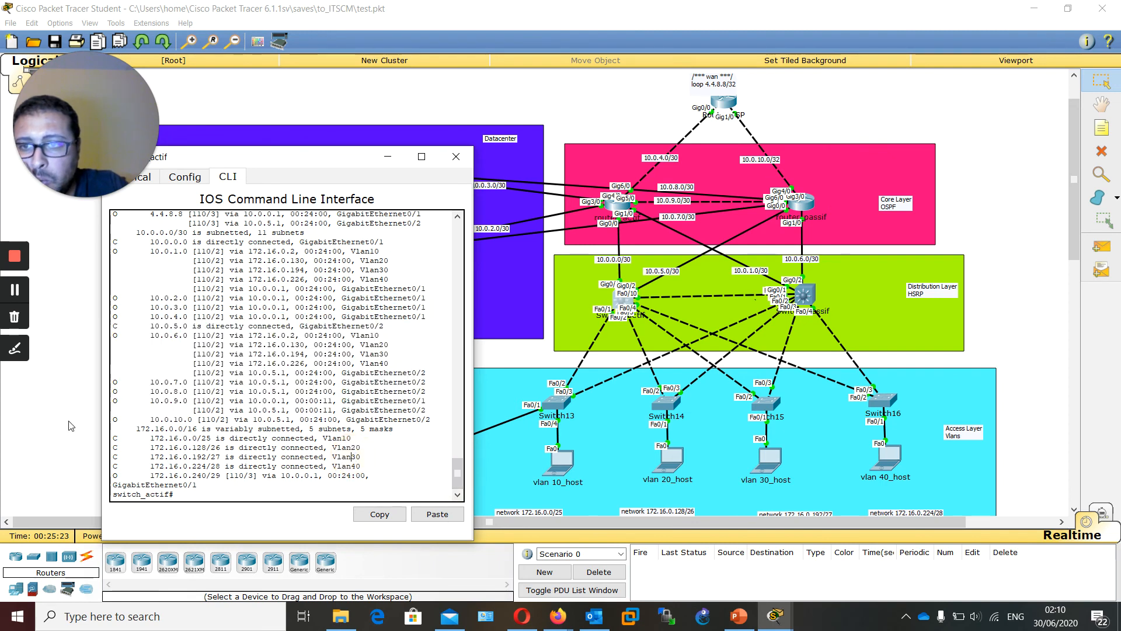
drag(116, 439, 369, 464)
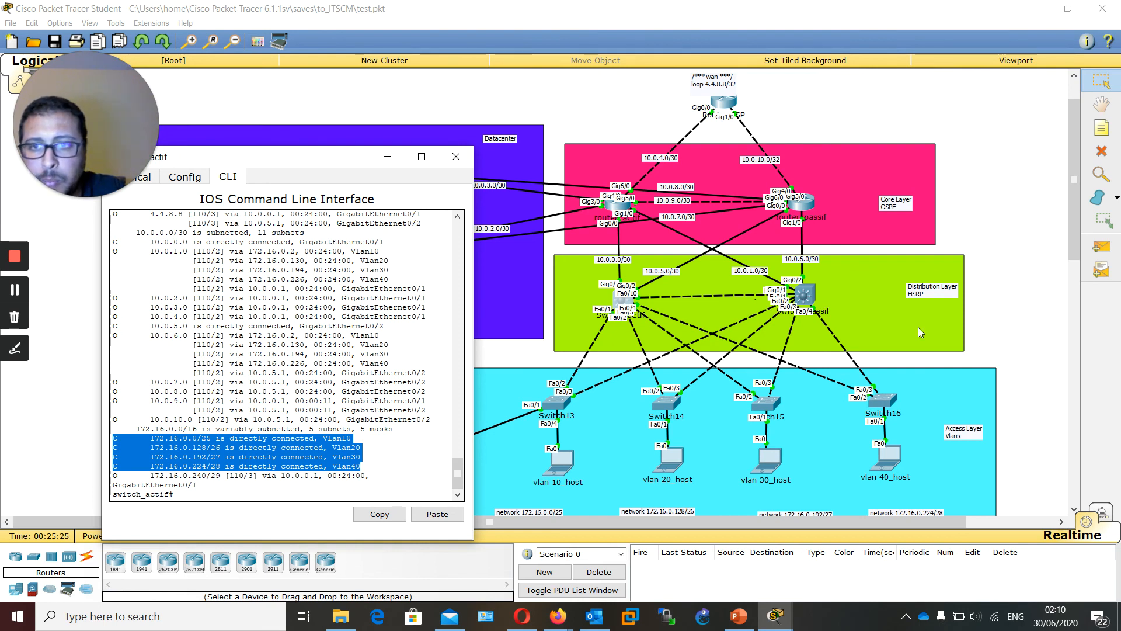
mouse_move(457, 468)
mouse_down()
mouse_move(459, 443)
mouse_move(457, 479)
mouse_up()
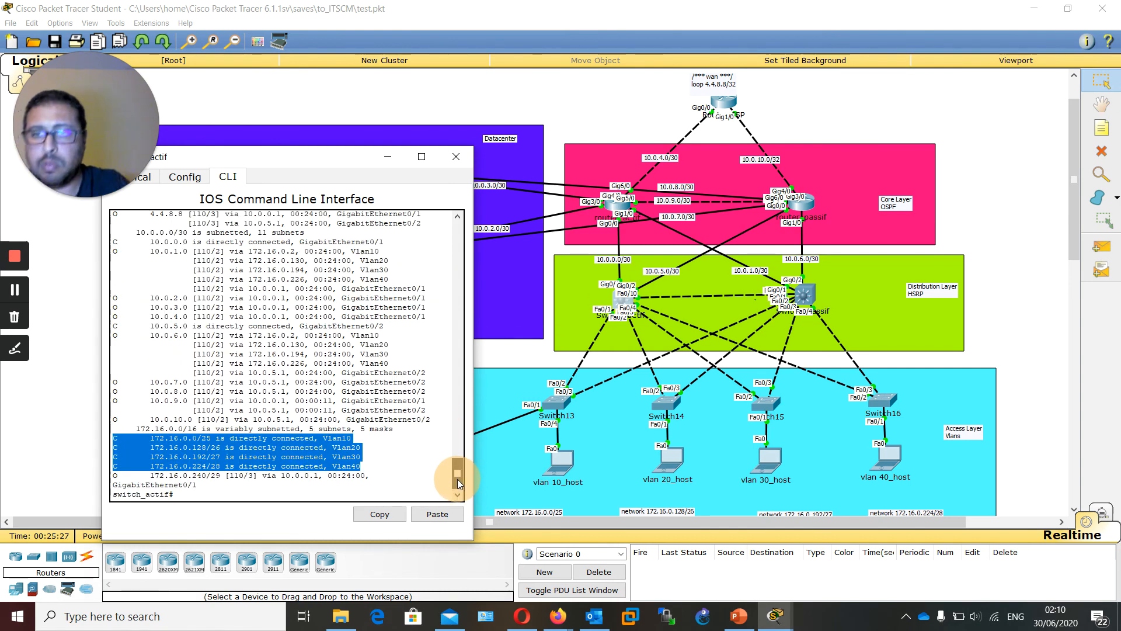
Step: Display the running configuration of Switch_actif with show run and enlarge its command line window for reading
click(370, 494)
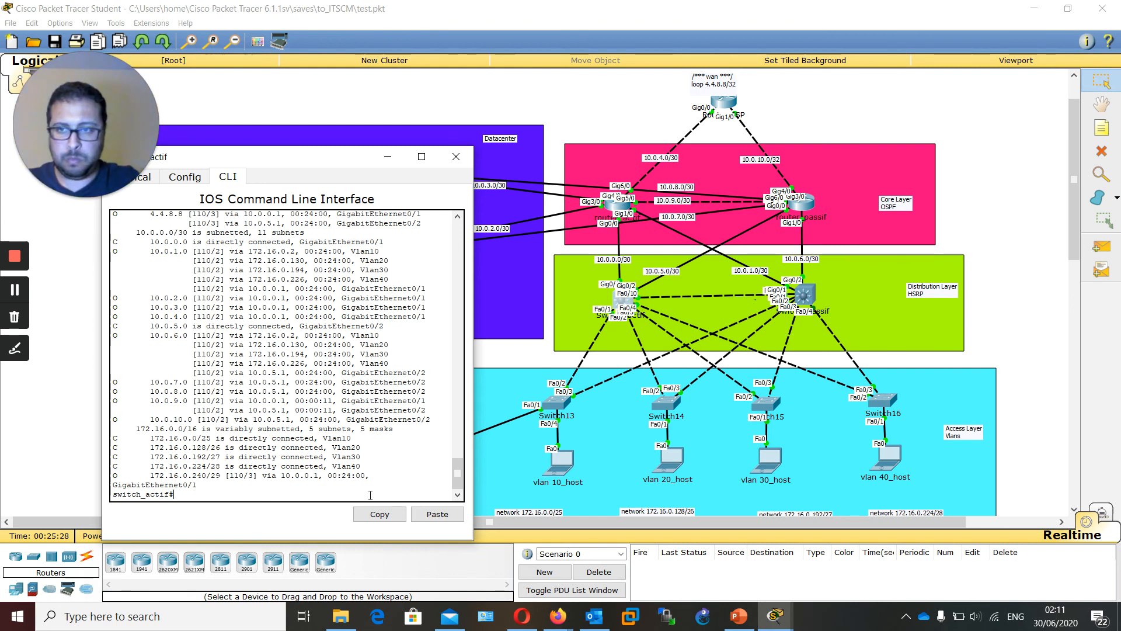
text(sho)
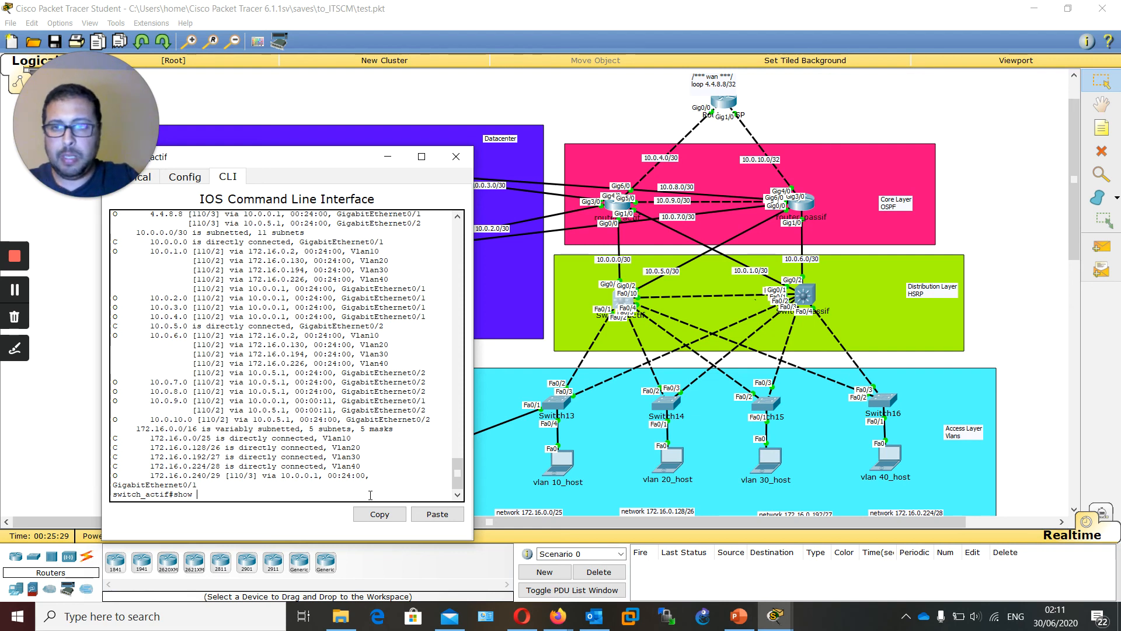
text(w run)
key(Return)
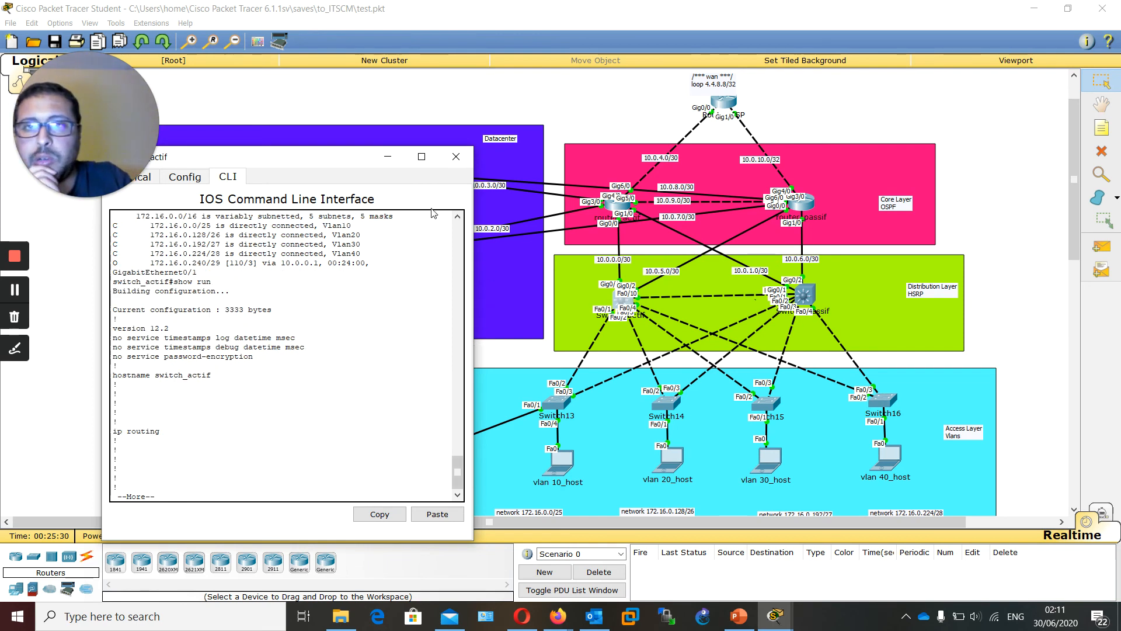
drag(341, 158, 593, 23)
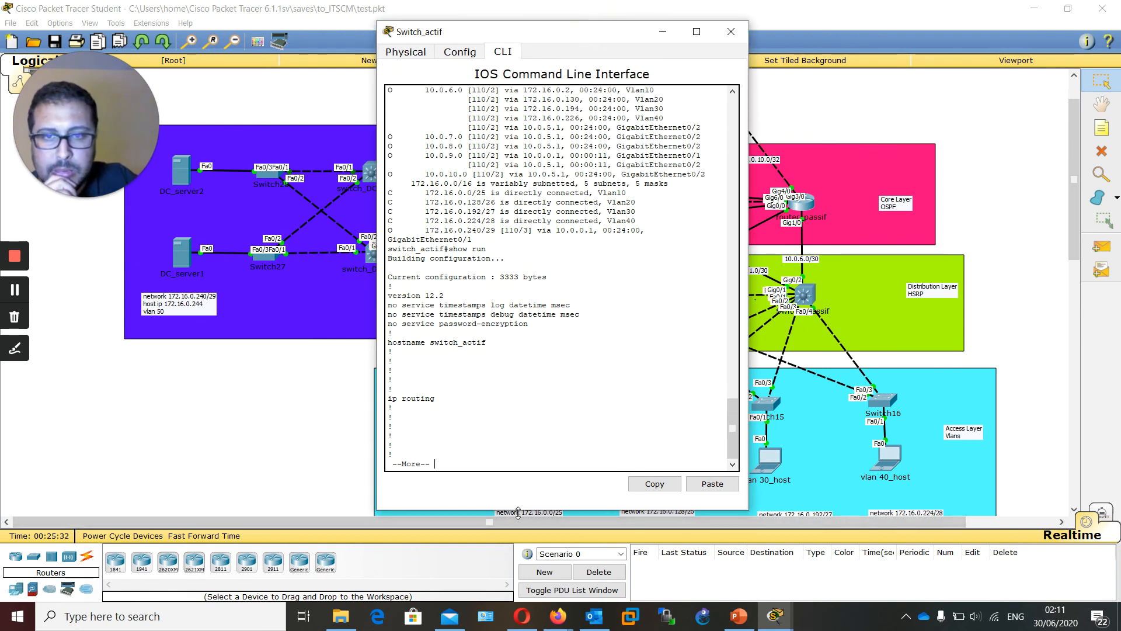
drag(518, 513, 510, 594)
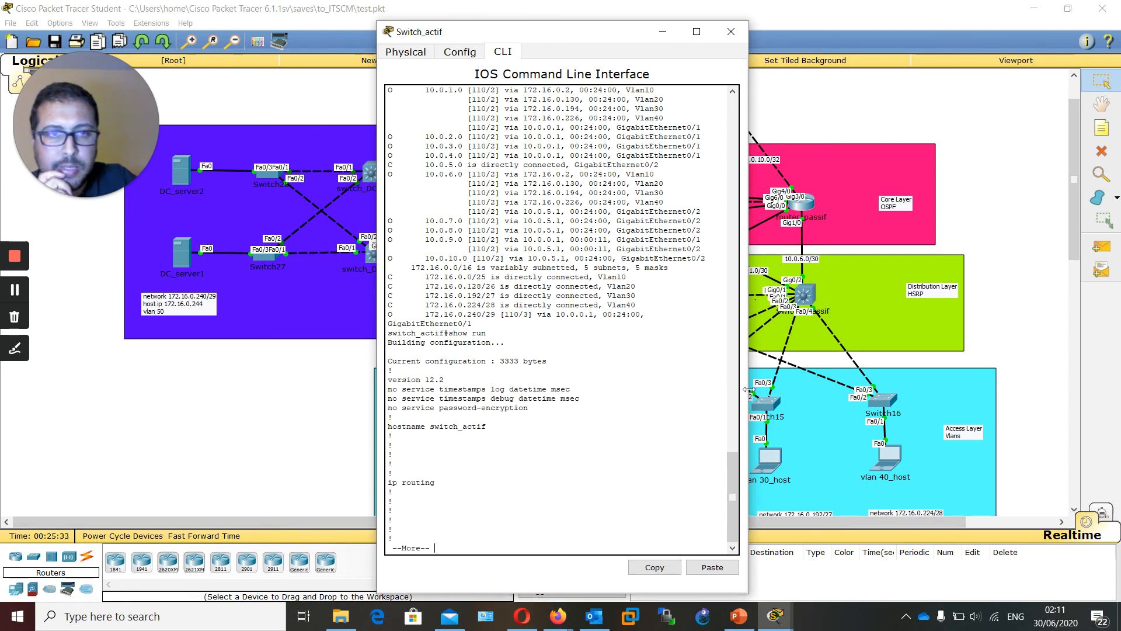
drag(749, 390, 908, 383)
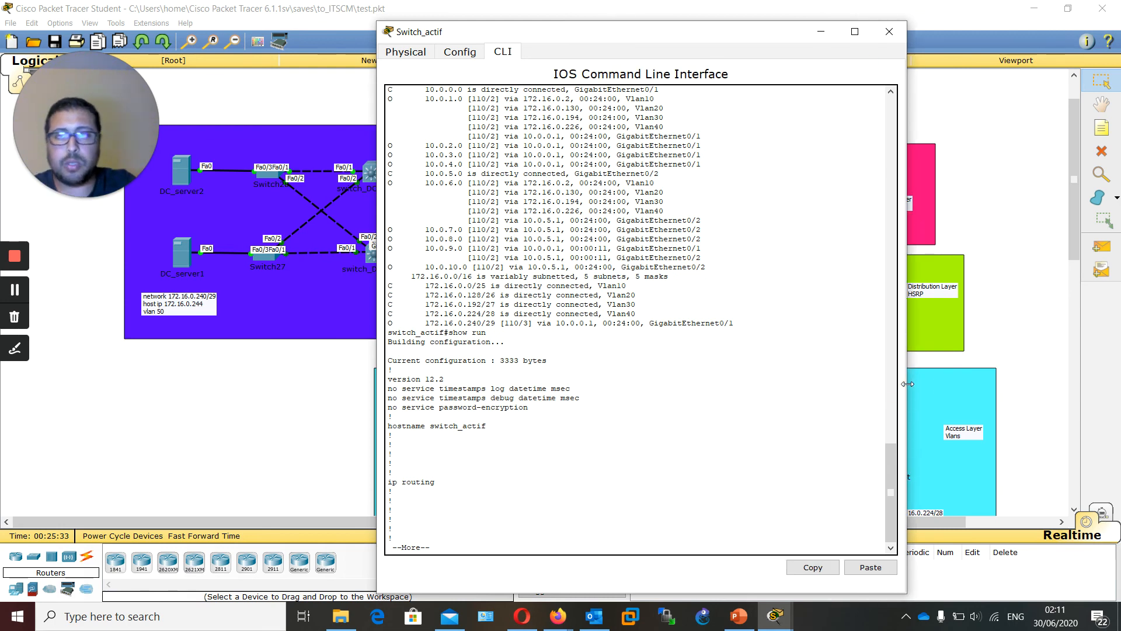
drag(622, 38, 762, 29)
Step: Page through Switch_actif's running configuration, examining the FastEthernet and GigabitEthernet interface settings up to the Vlan interfaces
key(space)
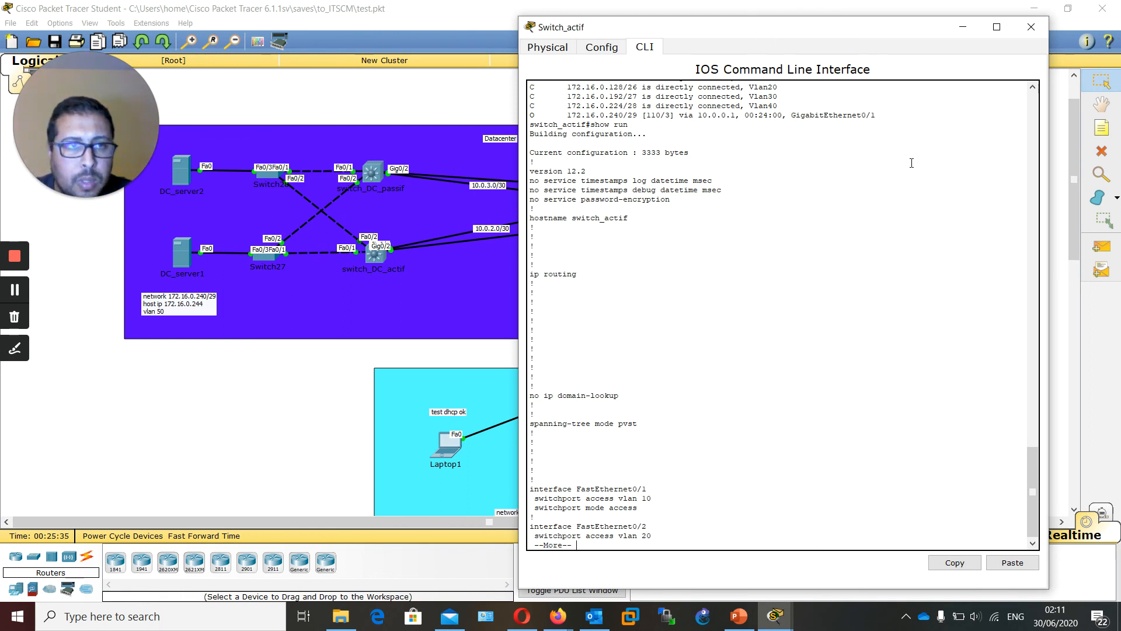
key(space)
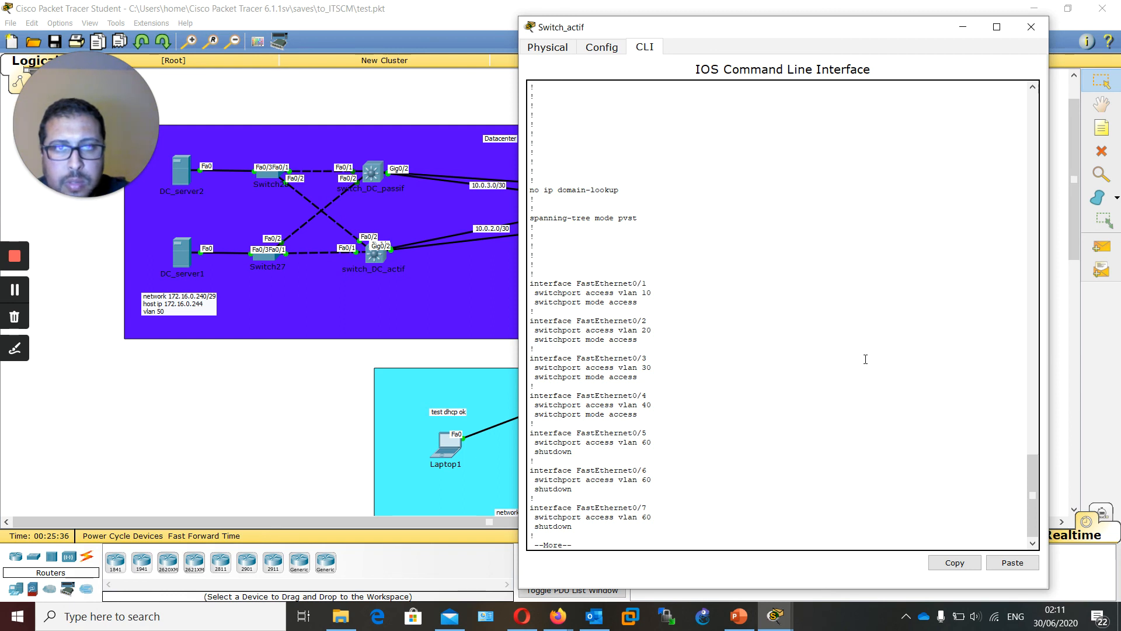
key(space)
key(space)
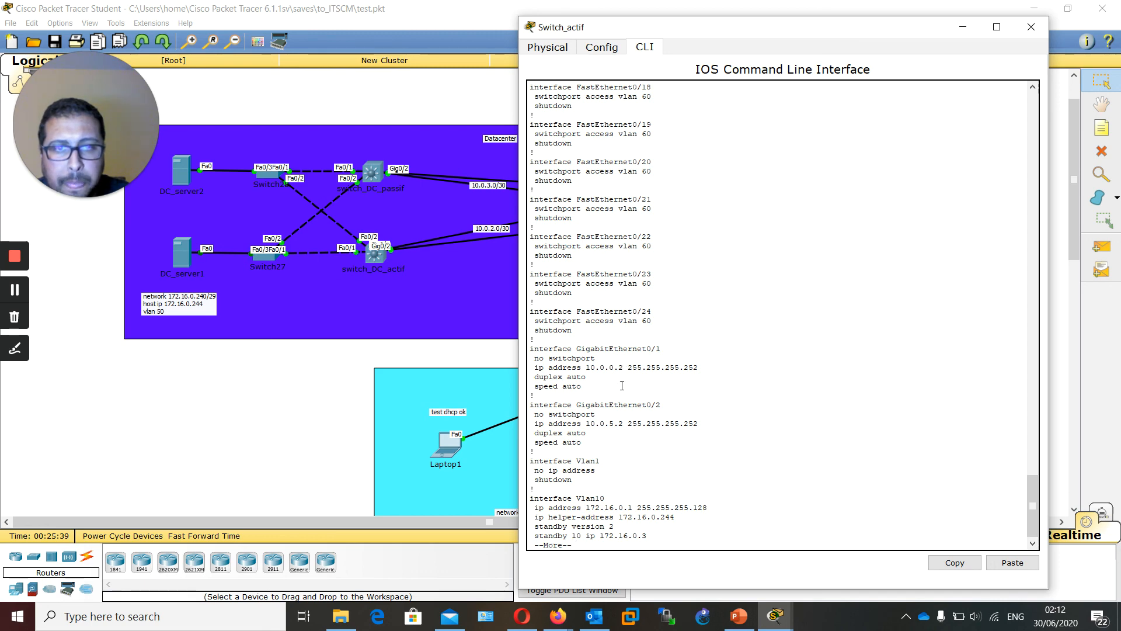
scroll(681, 390, down, 1)
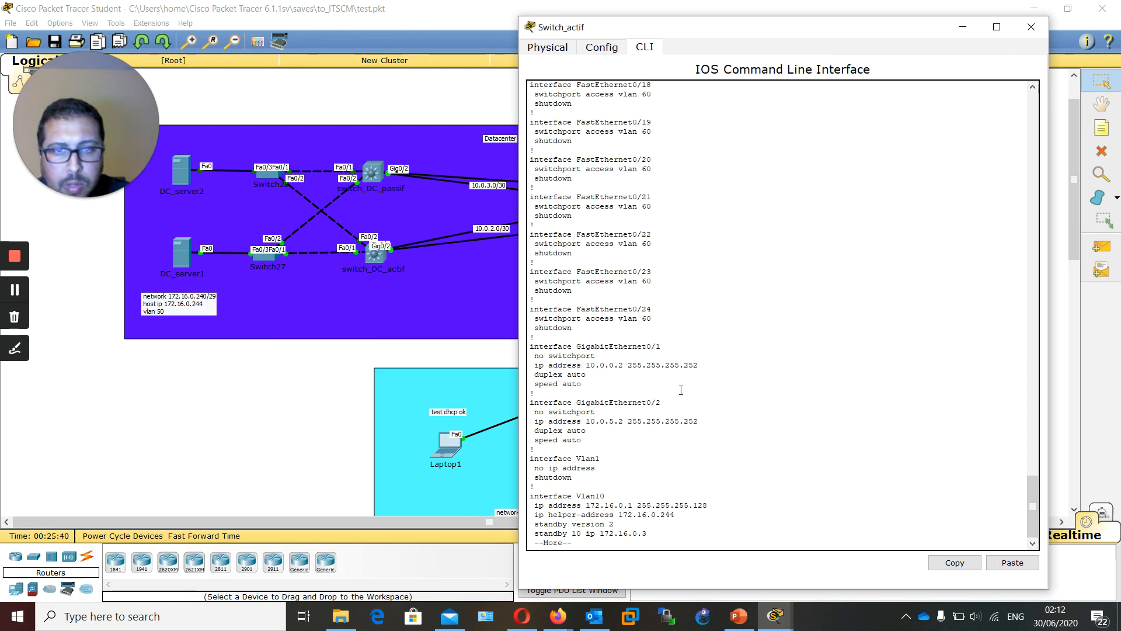
key(space)
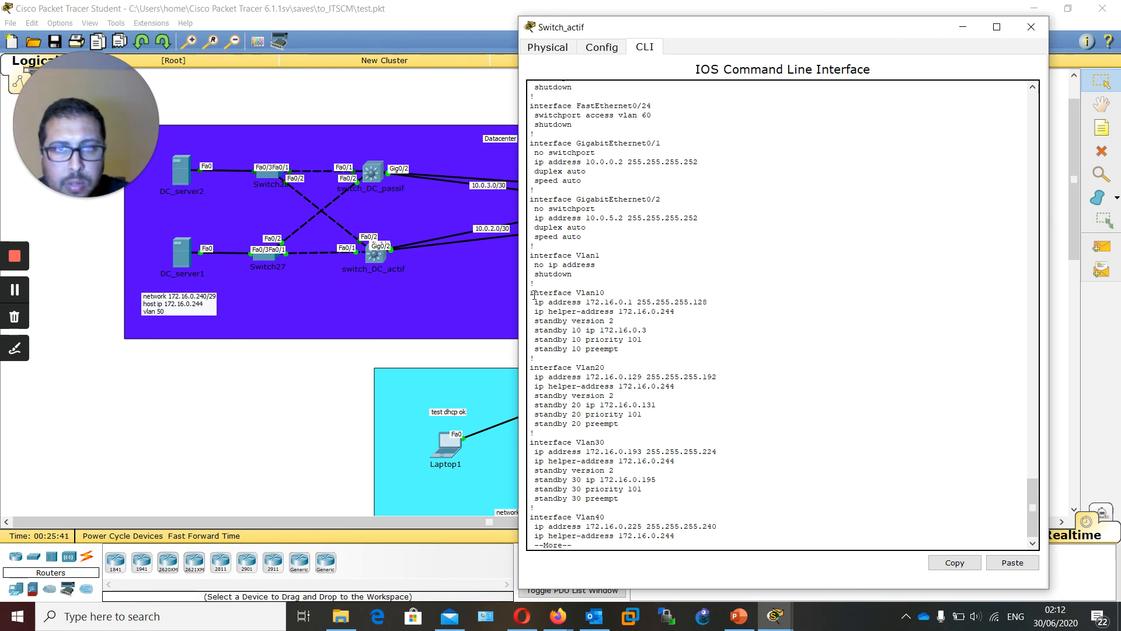
Step: Highlight the interface Vlan10 to Vlan40 sections in the running configuration to examine their addressing and standby settings
drag(532, 294, 637, 536)
click(666, 528)
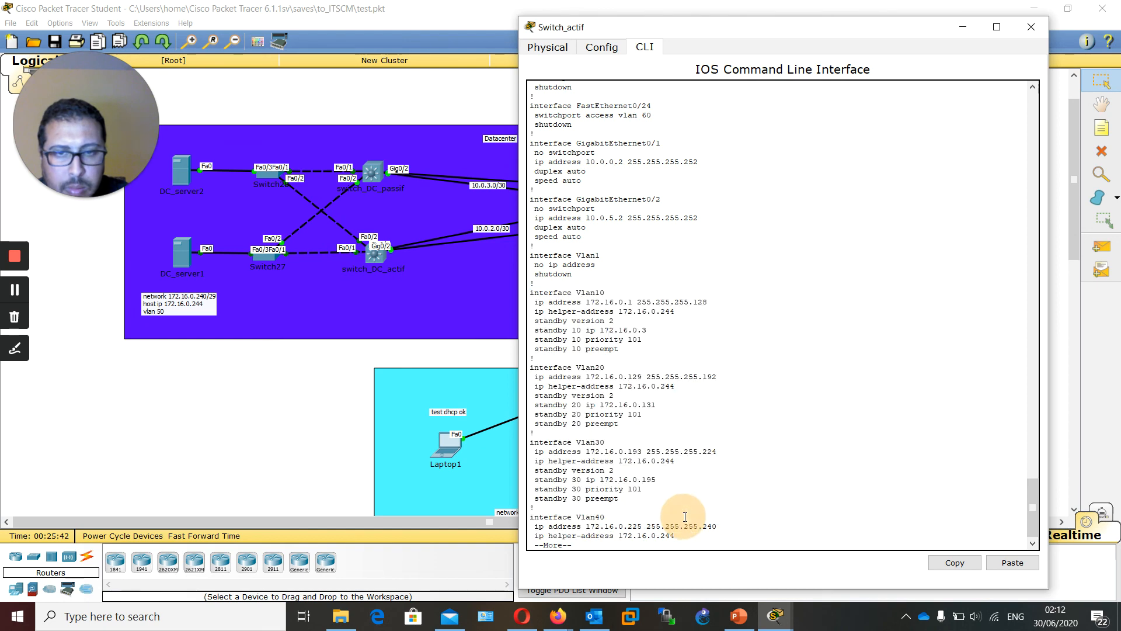
key(space)
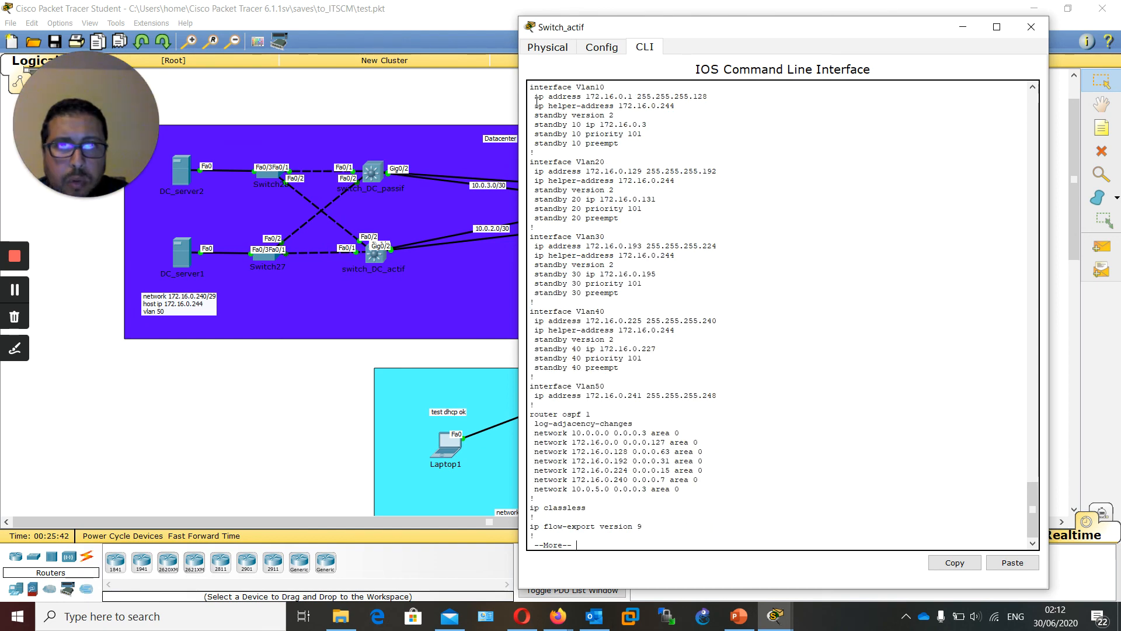
drag(529, 91, 689, 329)
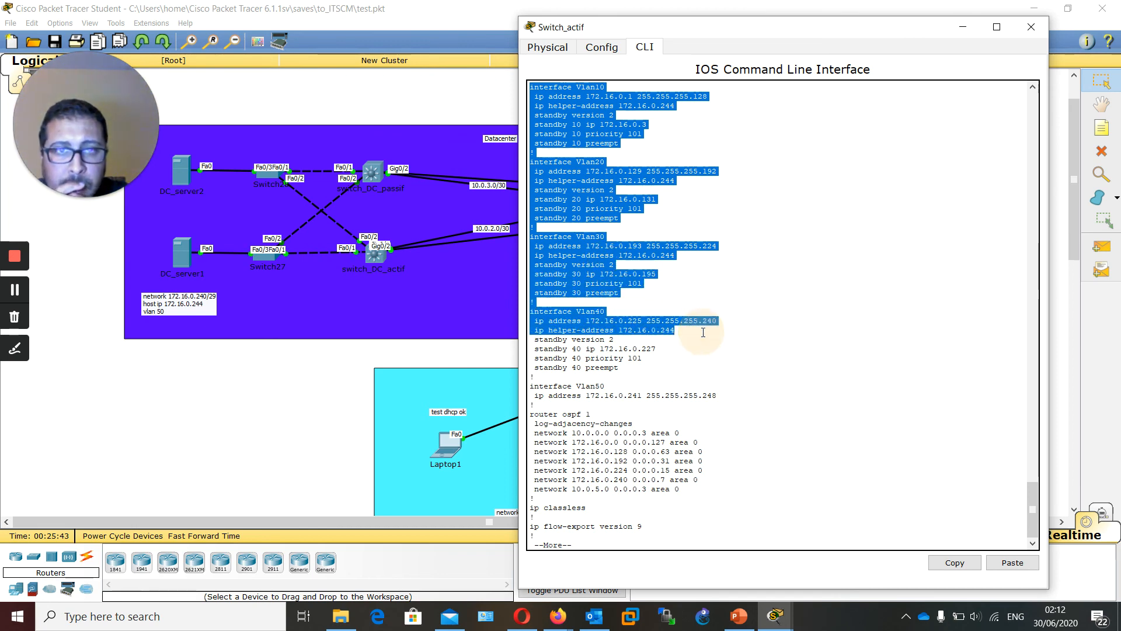
click(655, 306)
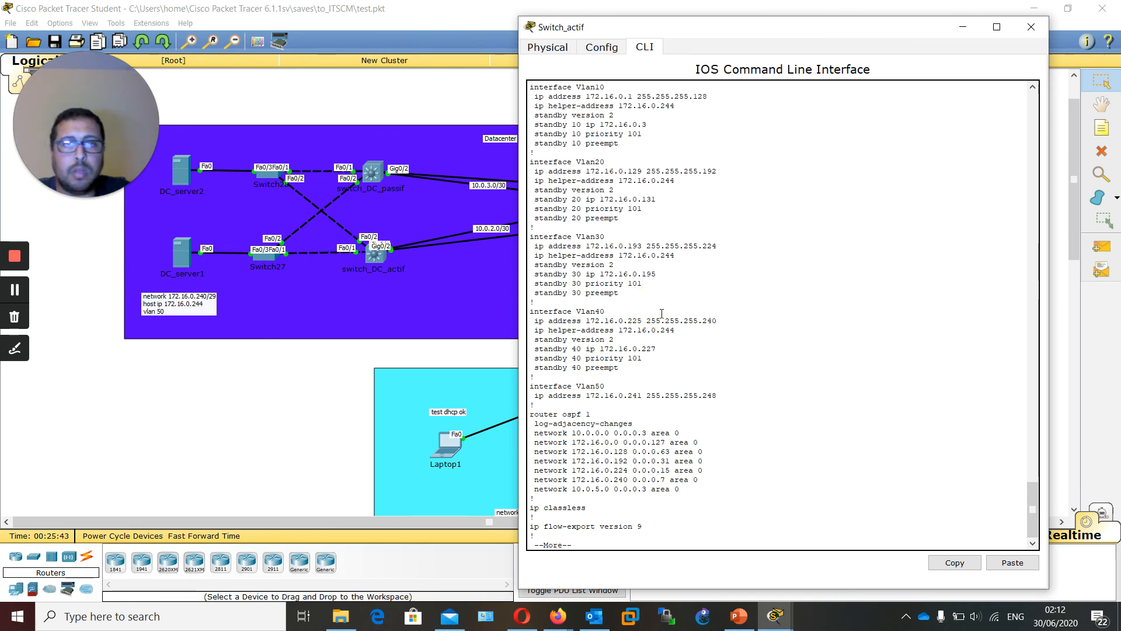
Step: Highlight the ip helper-address, standby 40 priority and preempt settings of interface Vlan40 one after another
drag(676, 330, 532, 331)
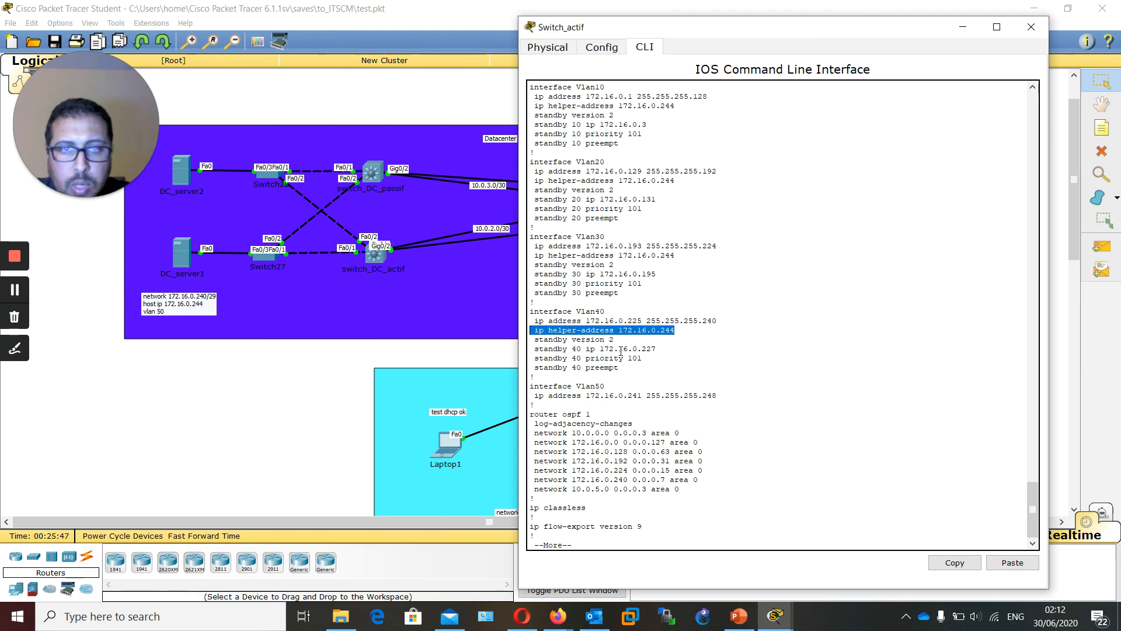
mouse_move(535, 349)
mouse_down()
mouse_move(652, 349)
mouse_move(638, 363)
mouse_move(533, 359)
mouse_up()
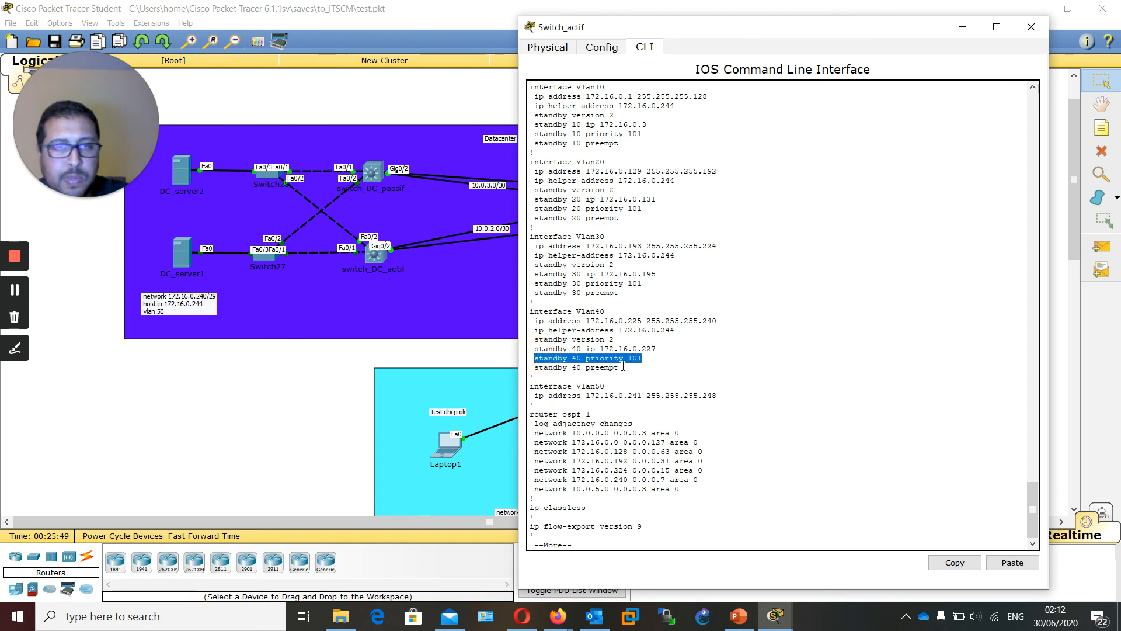
drag(620, 368, 588, 368)
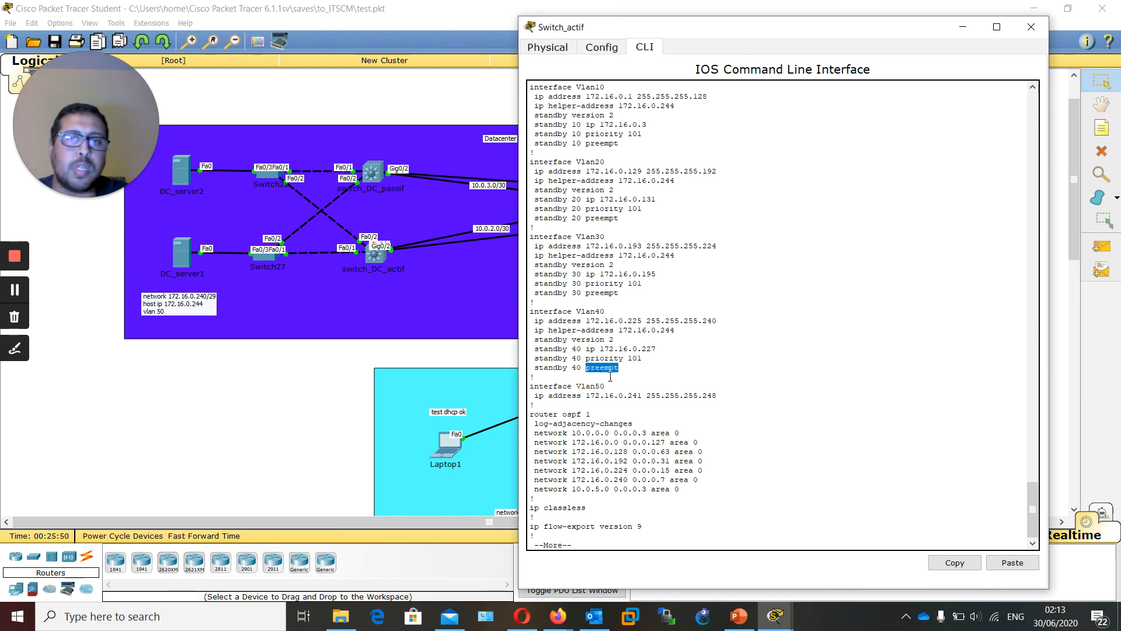
click(626, 384)
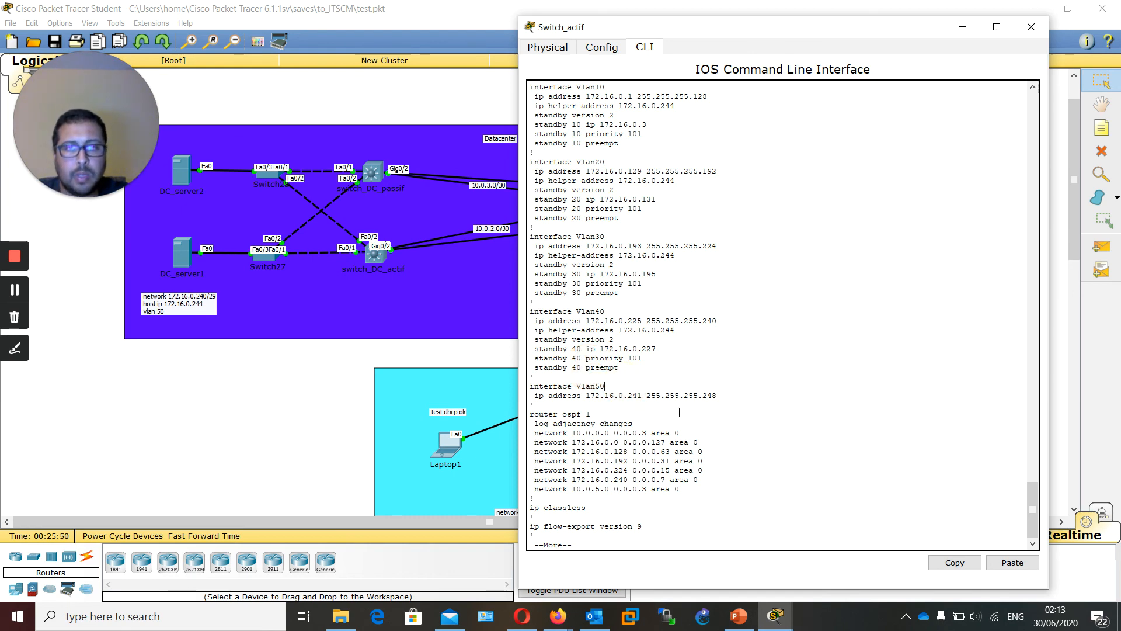
Step: Highlight the router ospf 1 section and compare its networks with the topology in a narrower window, closing Switch_actif when done
key(space)
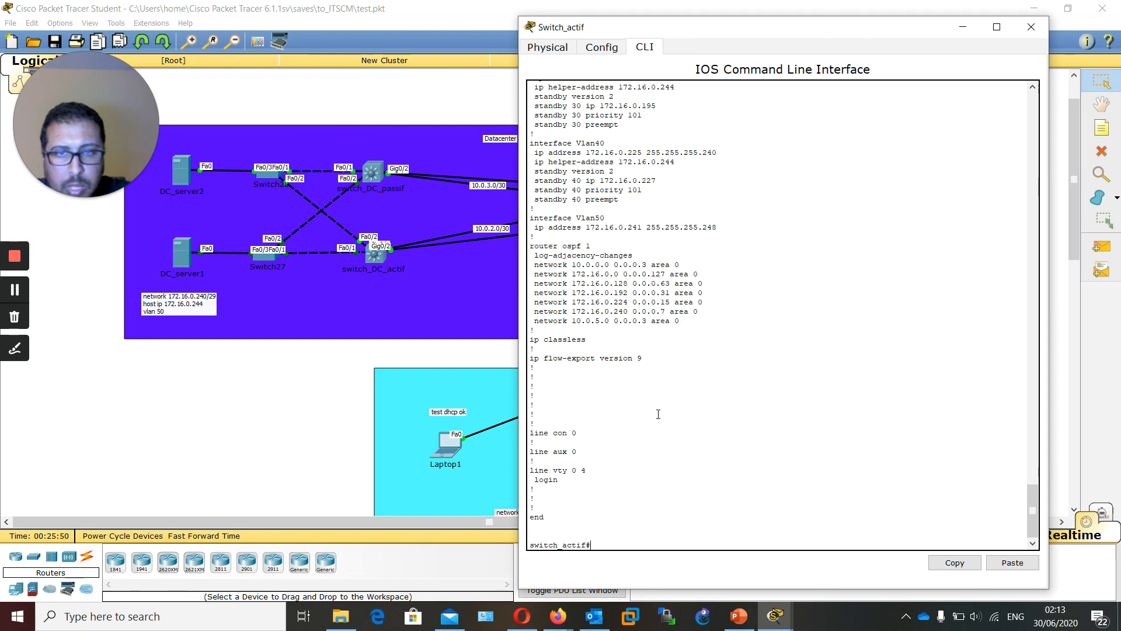
drag(529, 246, 698, 320)
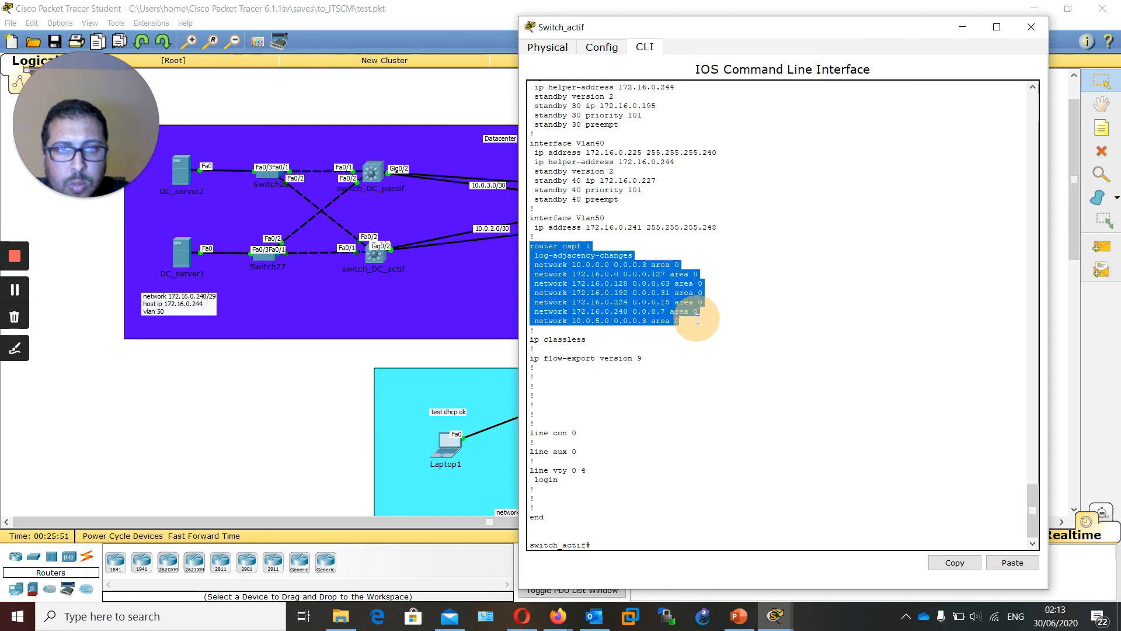
drag(714, 25, 226, 68)
drag(562, 368, 391, 380)
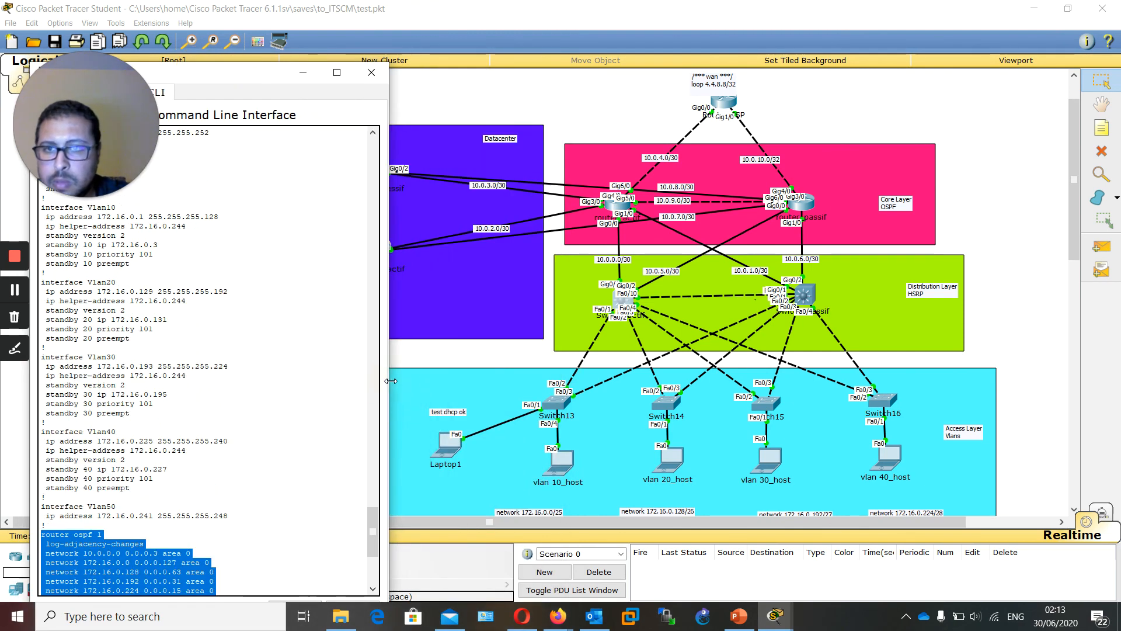
drag(371, 521, 370, 549)
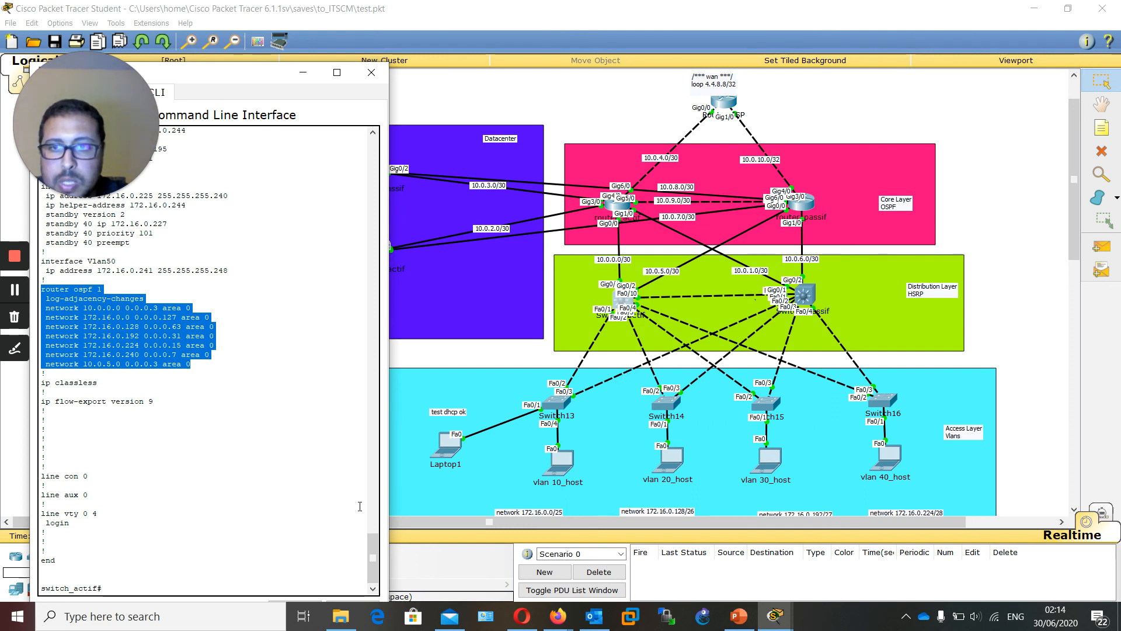
drag(372, 546, 371, 561)
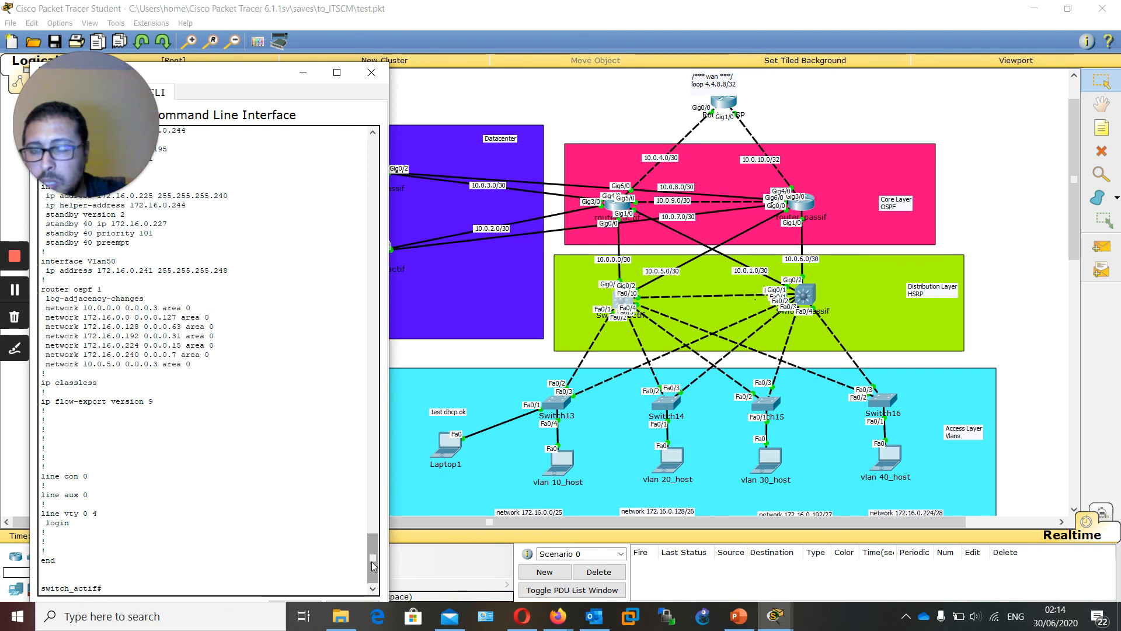
click(371, 76)
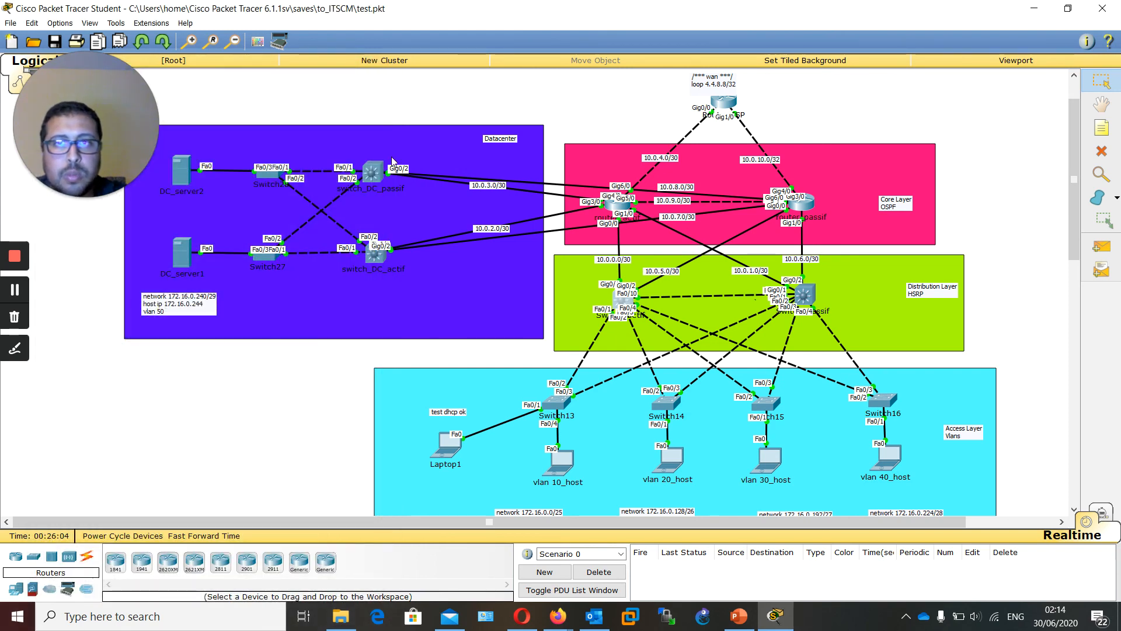